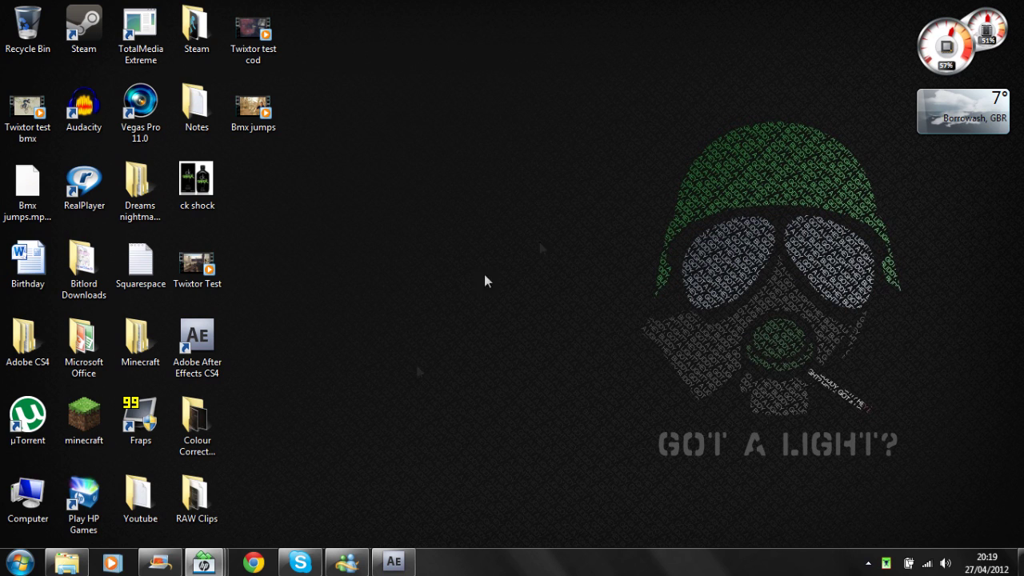
Restore the After Effects window, with its empty untitled project, from the taskbar
click(398, 570)
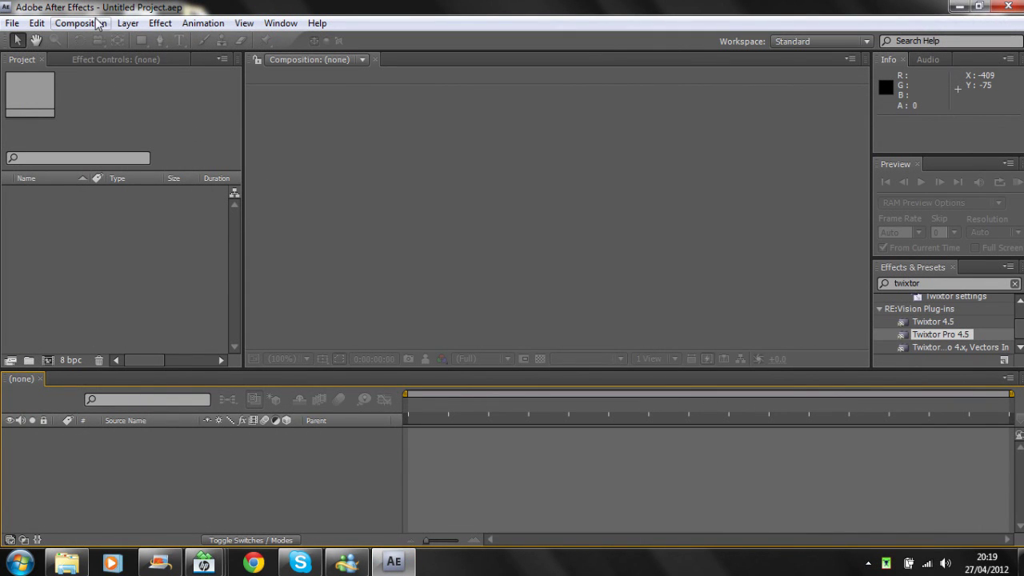
Start a new composition from the Composition menu
click(97, 24)
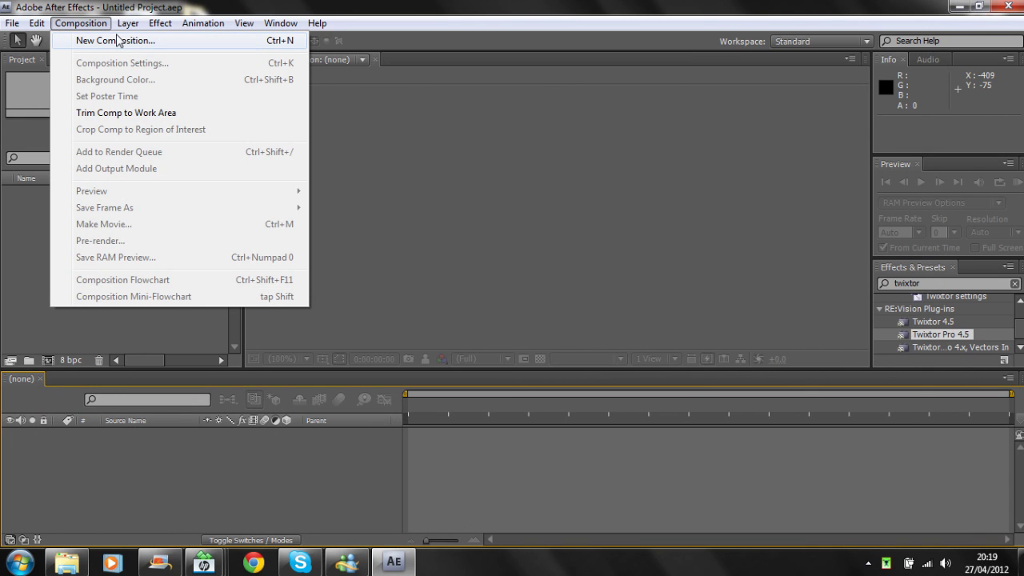
click(120, 42)
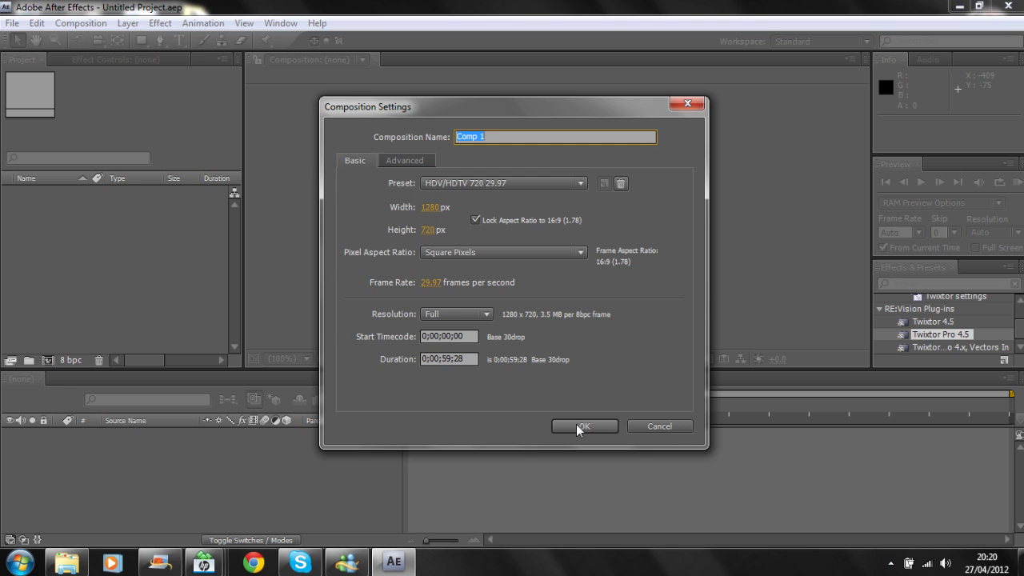
Confirm the 1280×720 composition, then import Twixtor test cod.wmv and drop it into Comp 1
click(582, 425)
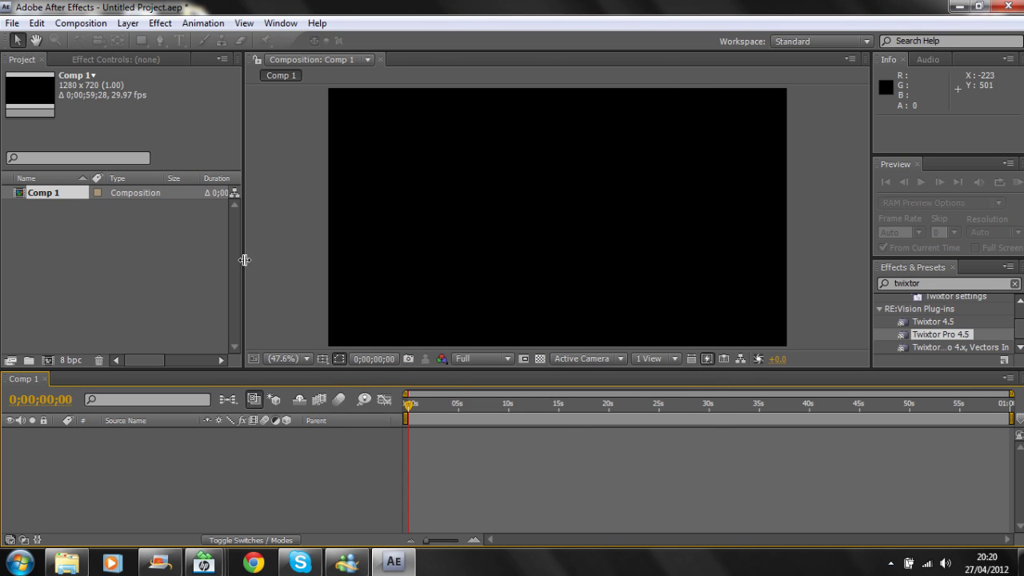
click(1020, 562)
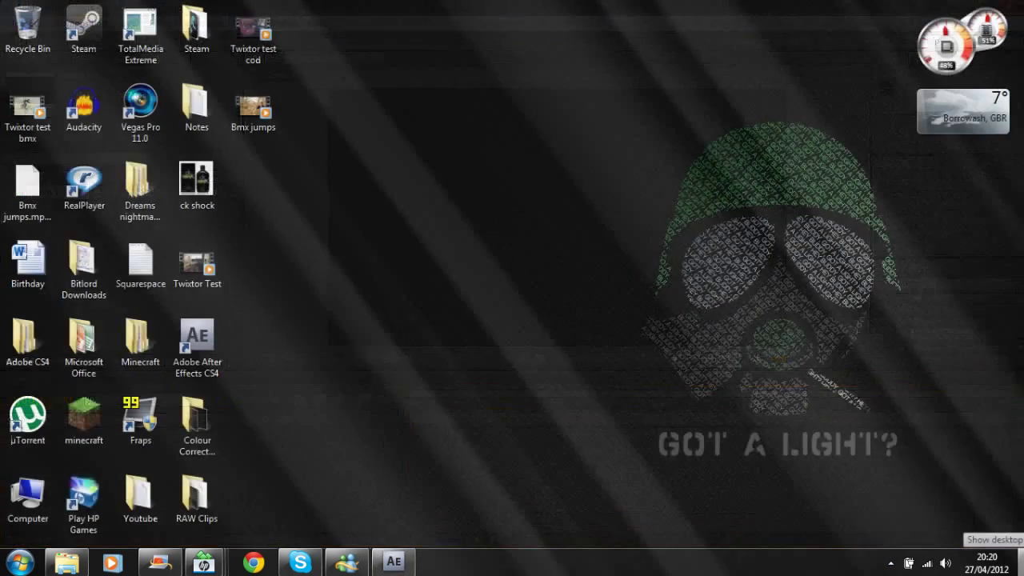
drag(235, 10, 220, 466)
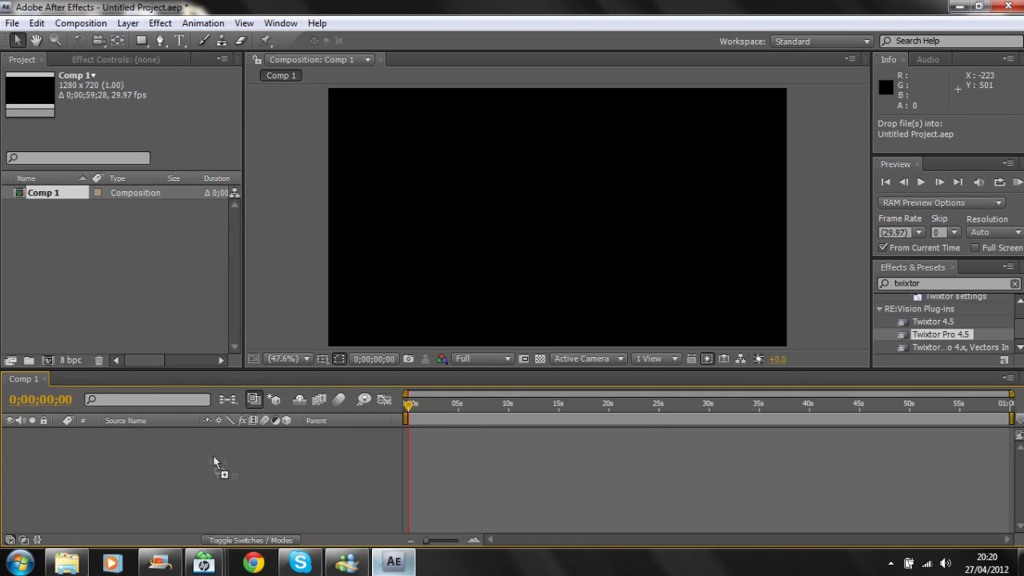
drag(53, 206, 206, 472)
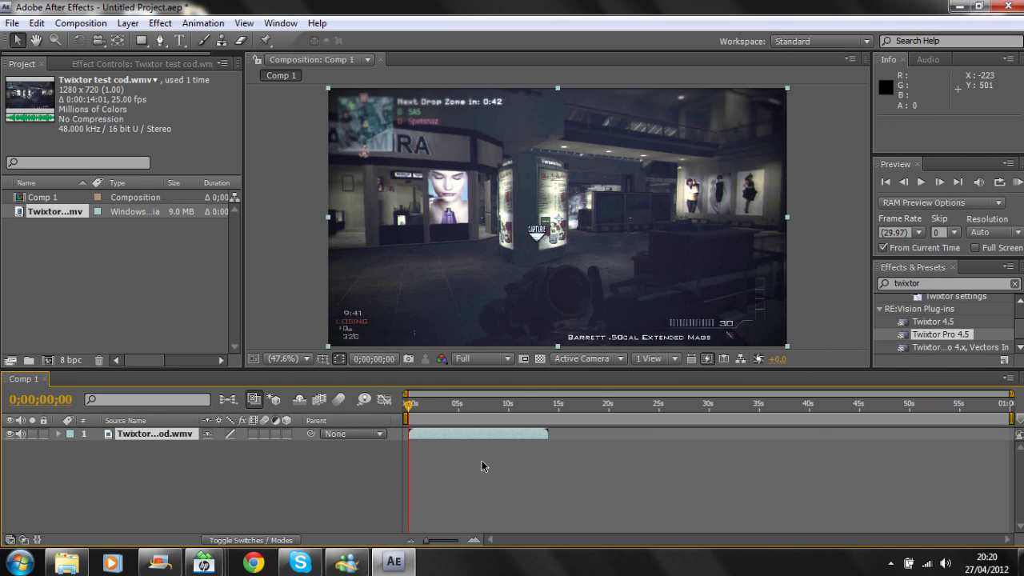
Set the clip layer's frame blending to Pixel Motion
right_click(480, 438)
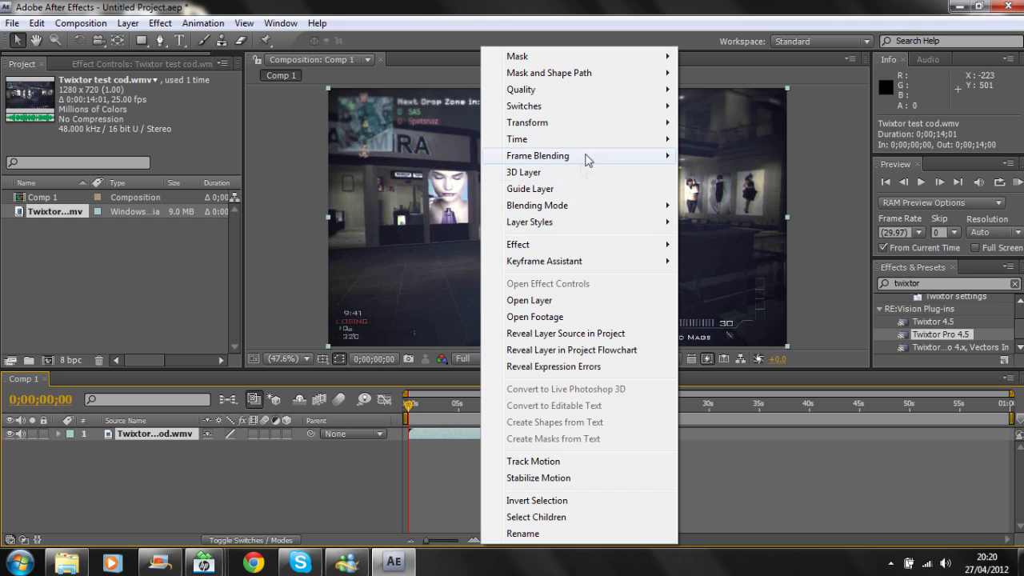
mouse_move(589, 160)
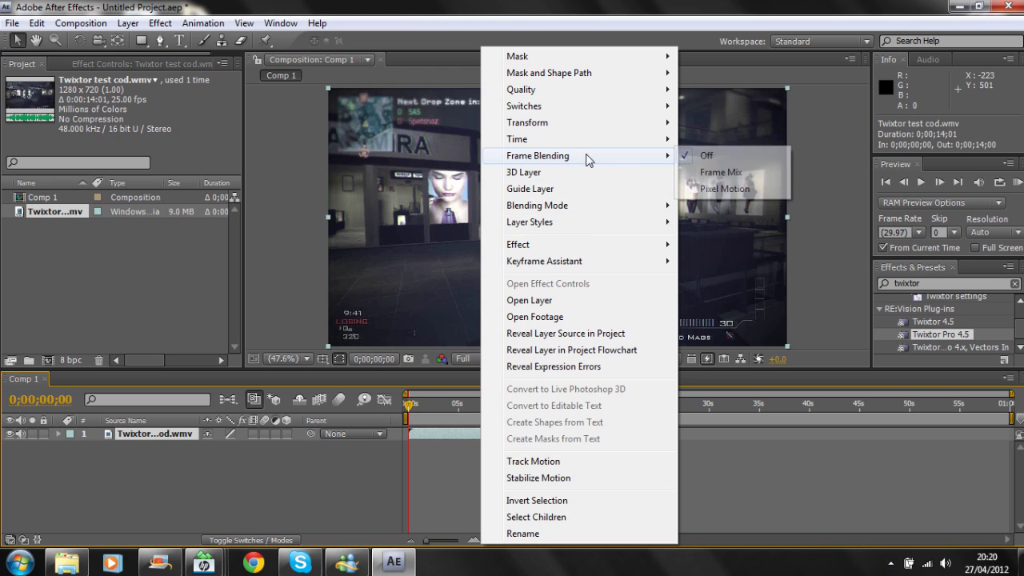
click(729, 191)
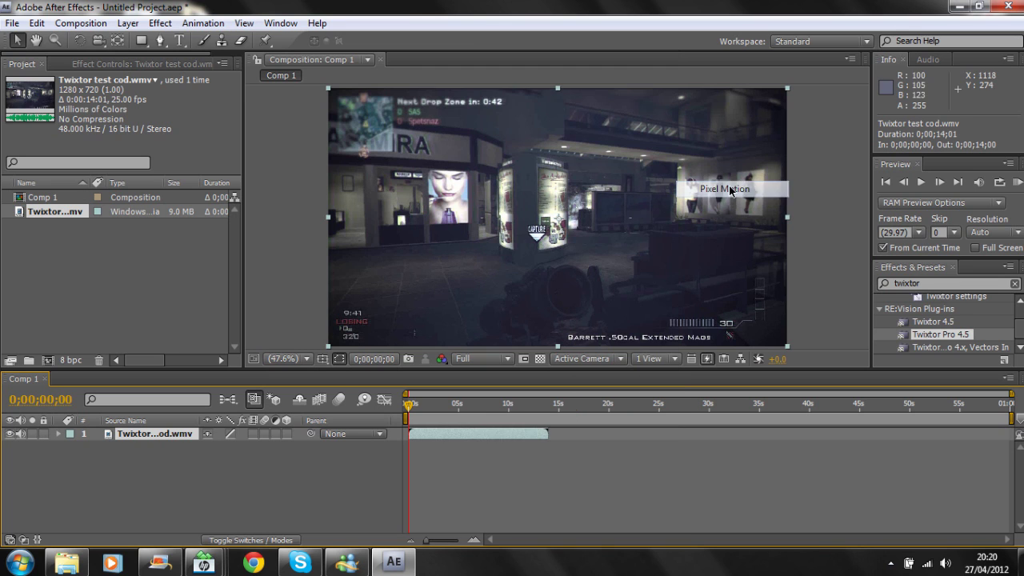
Lower the viewer resolution to Quarter and scrub through the opening frames
click(507, 358)
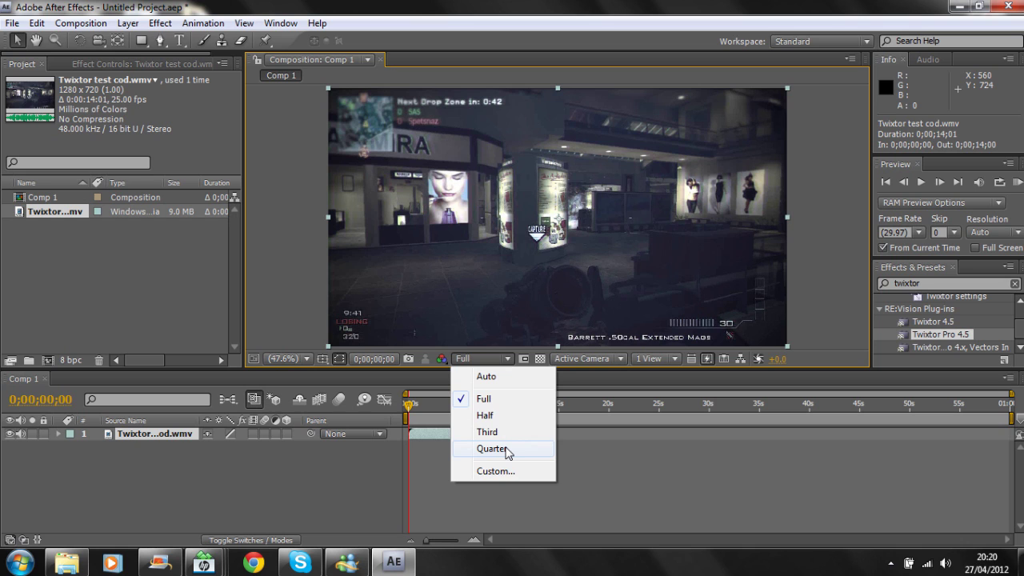
click(492, 449)
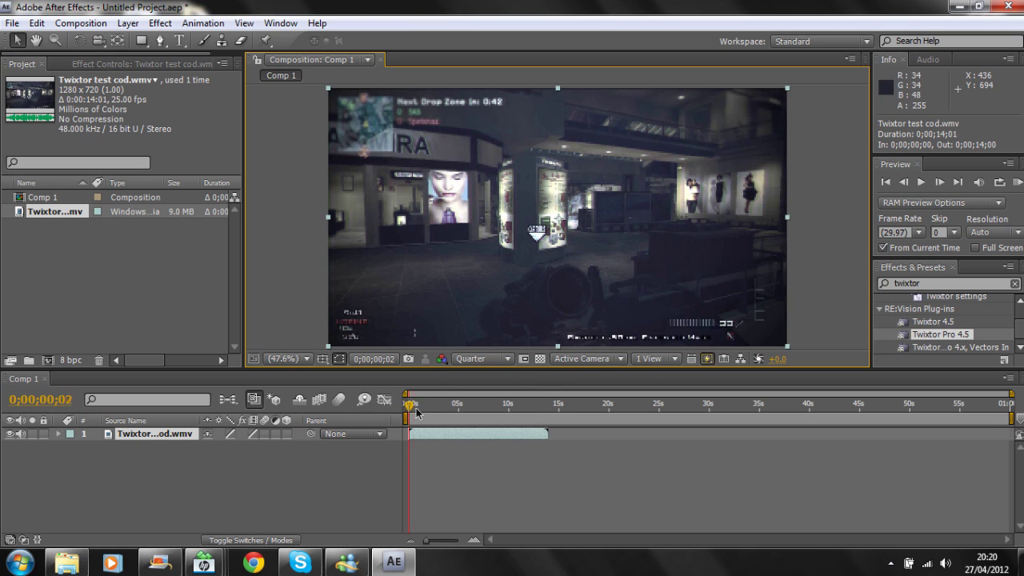
mouse_move(410, 405)
mouse_down()
mouse_move(420, 410)
mouse_move(409, 410)
mouse_up()
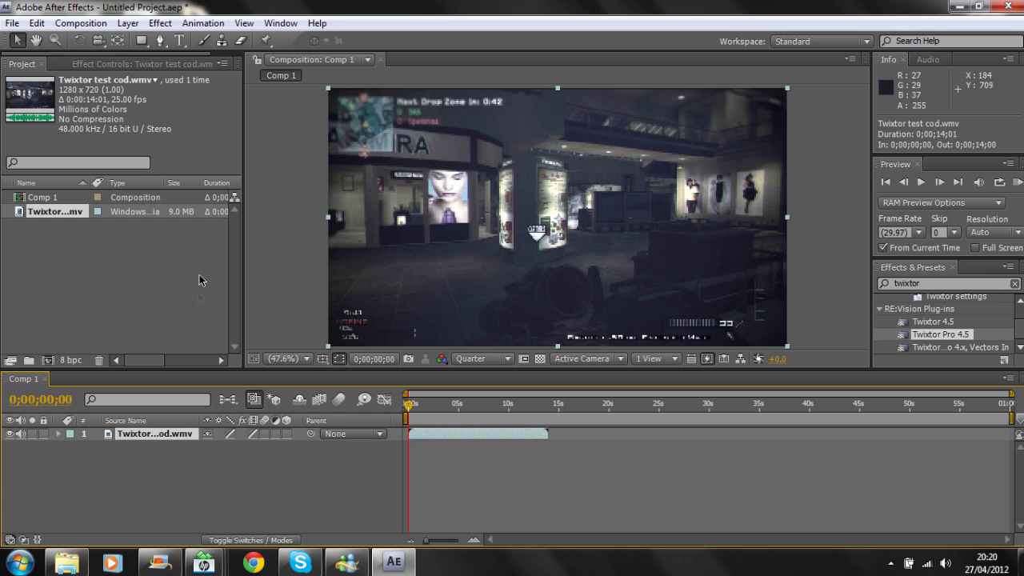
Browse the Effect menu and panel list without applying anything
click(160, 23)
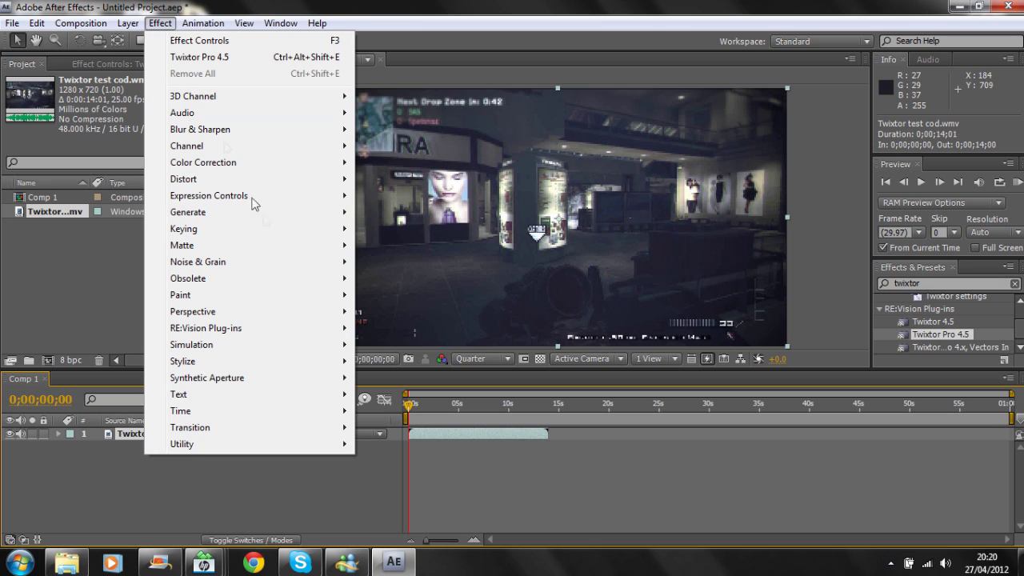
mouse_move(289, 329)
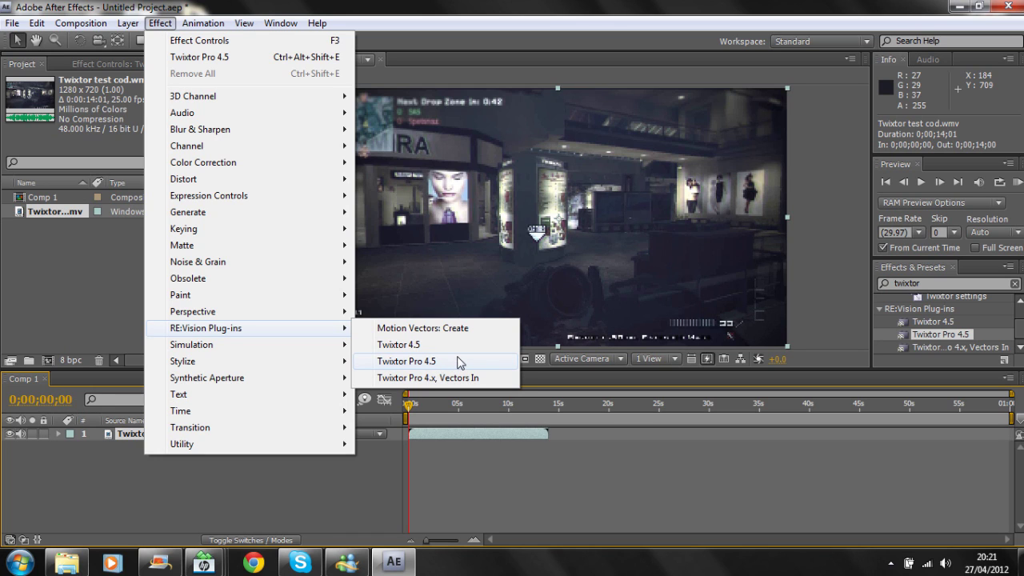
click(944, 283)
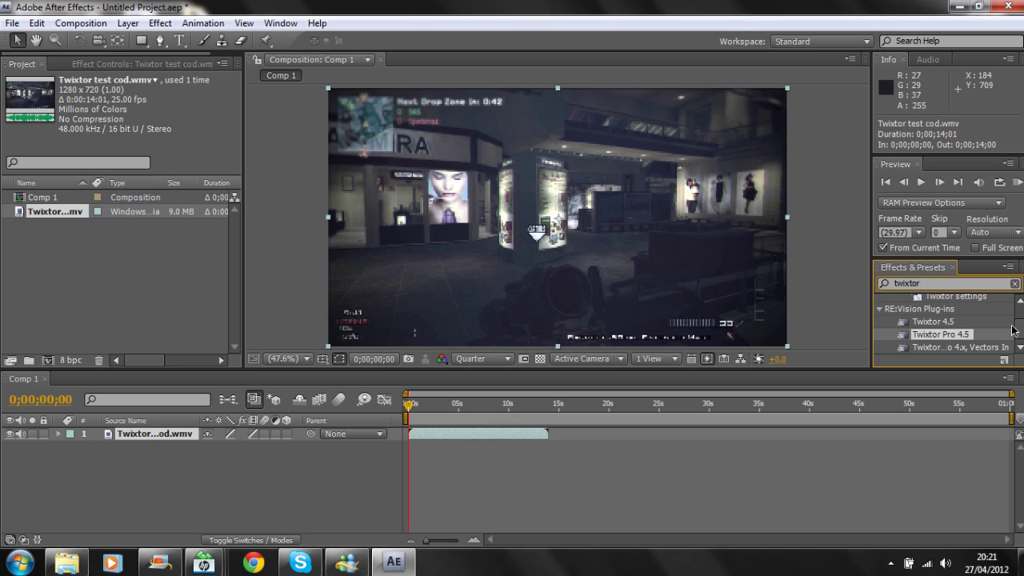
scroll(1021, 328, up, 1)
scroll(1021, 328, down, 1)
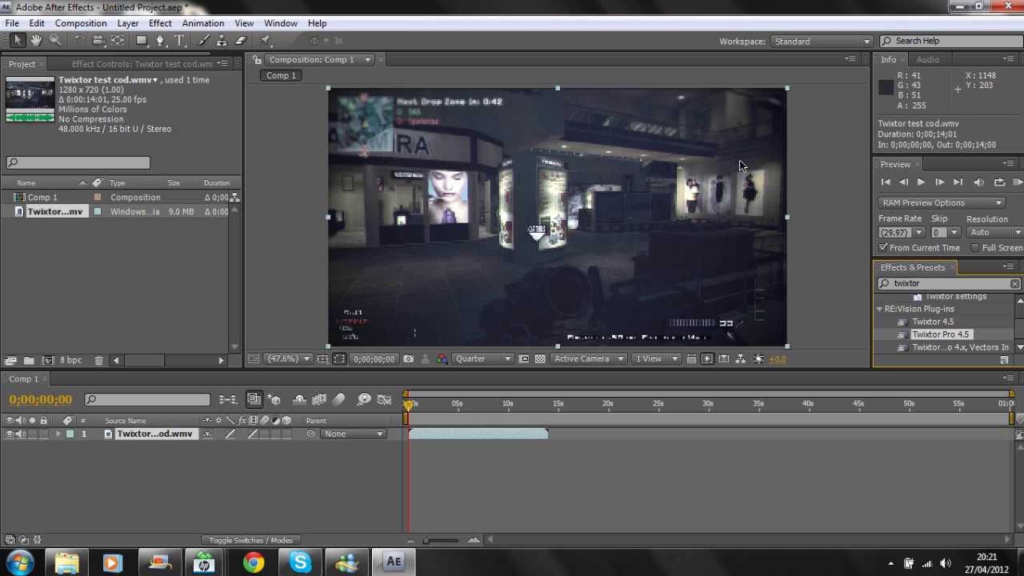
click(280, 23)
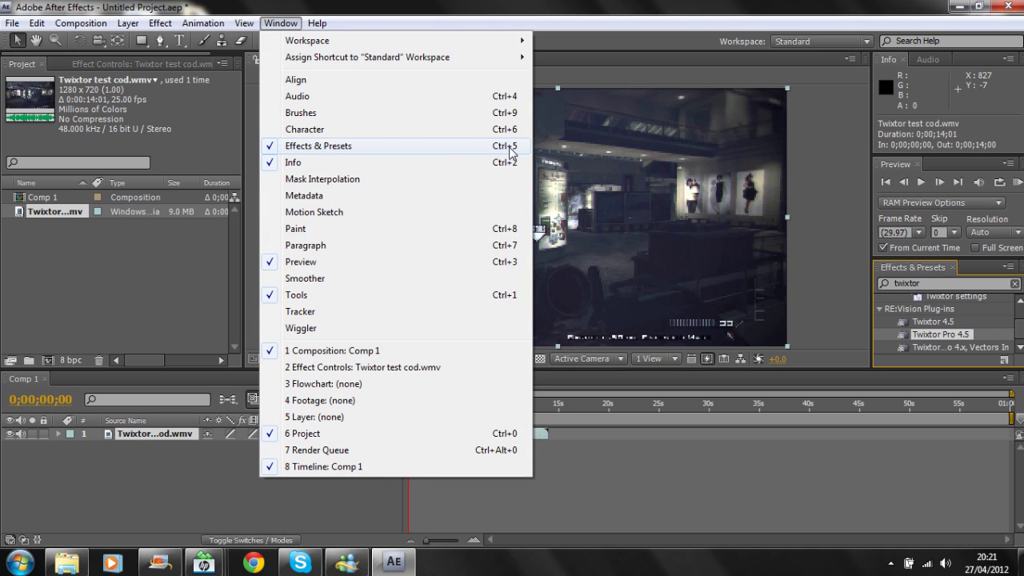
Select the clip layer and apply Twixtor Pro 4.5 from RE:Vision Plug-ins
mouse_move(160, 23)
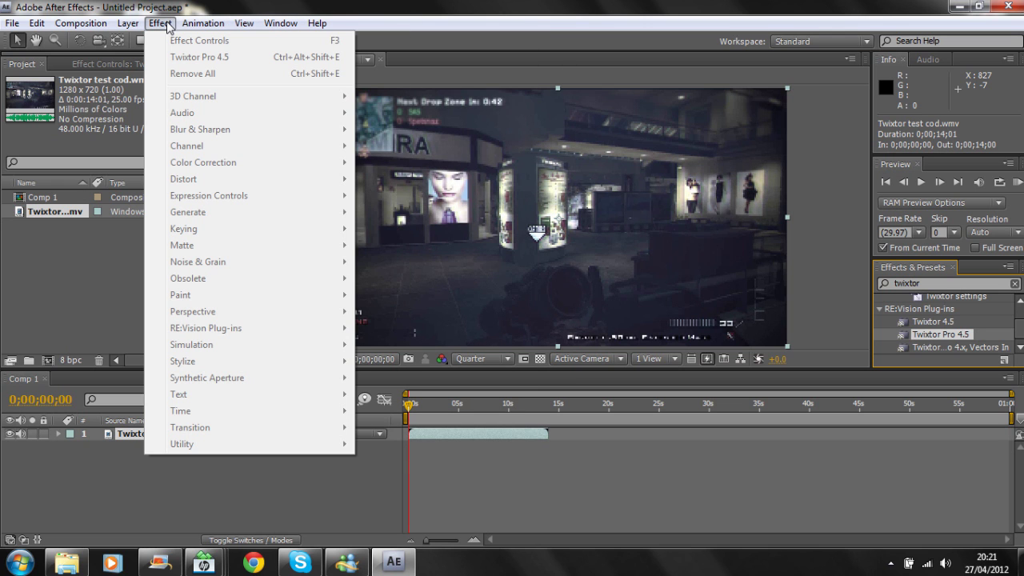
click(146, 454)
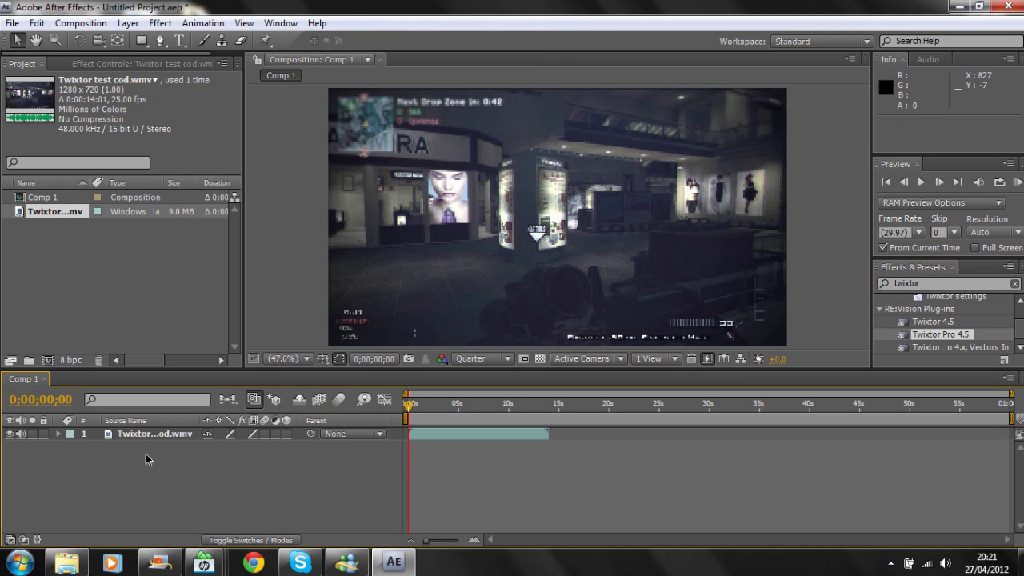
click(145, 435)
click(160, 23)
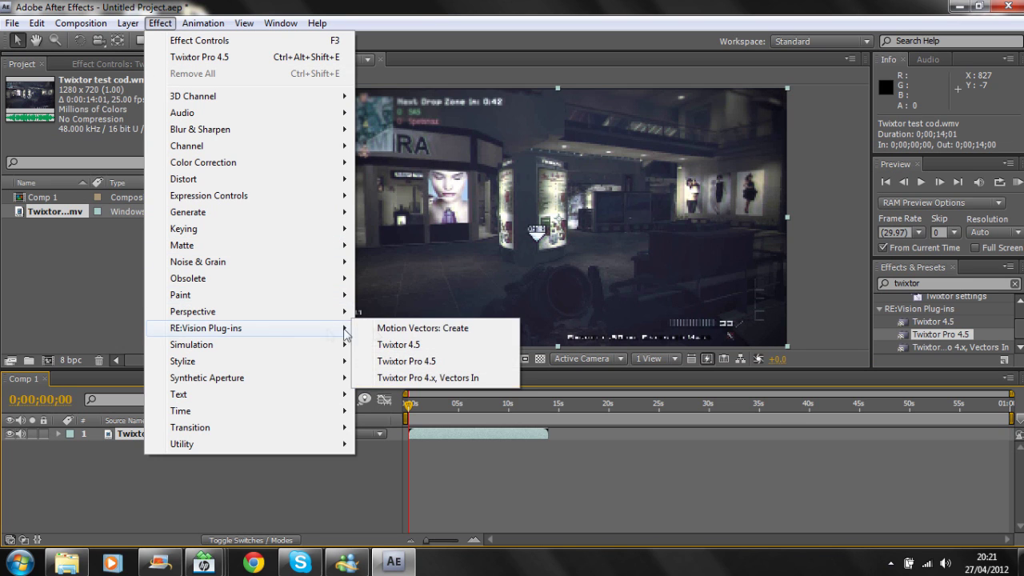
click(434, 364)
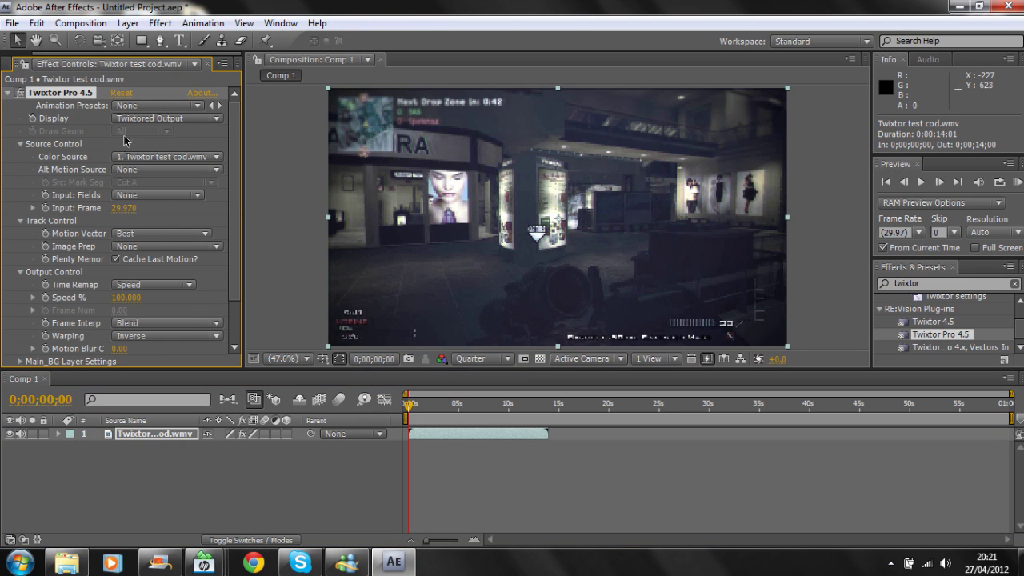
Keep Twixtor's animation preset at None and set the input frame rate to 59.940
click(153, 105)
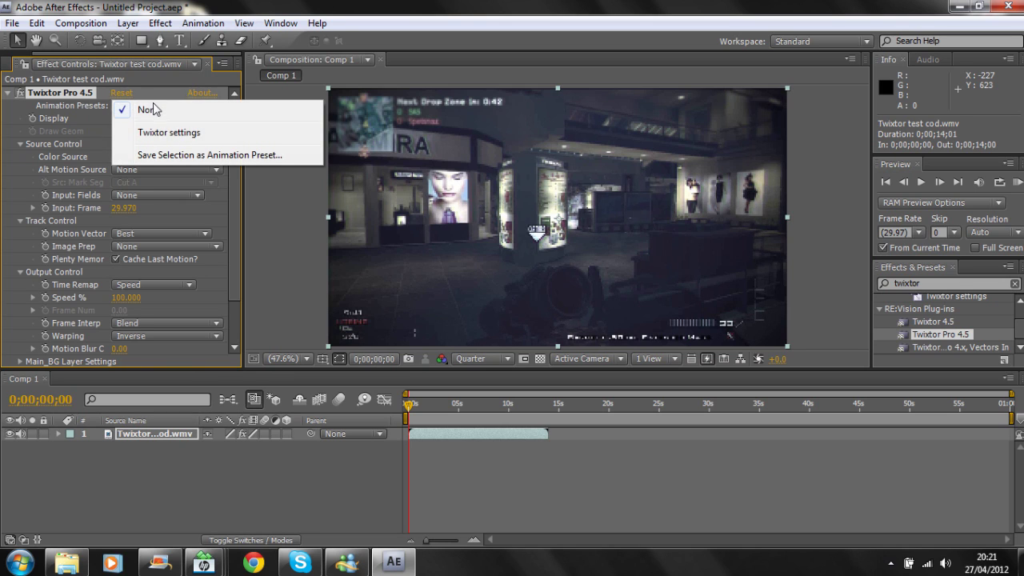
click(237, 193)
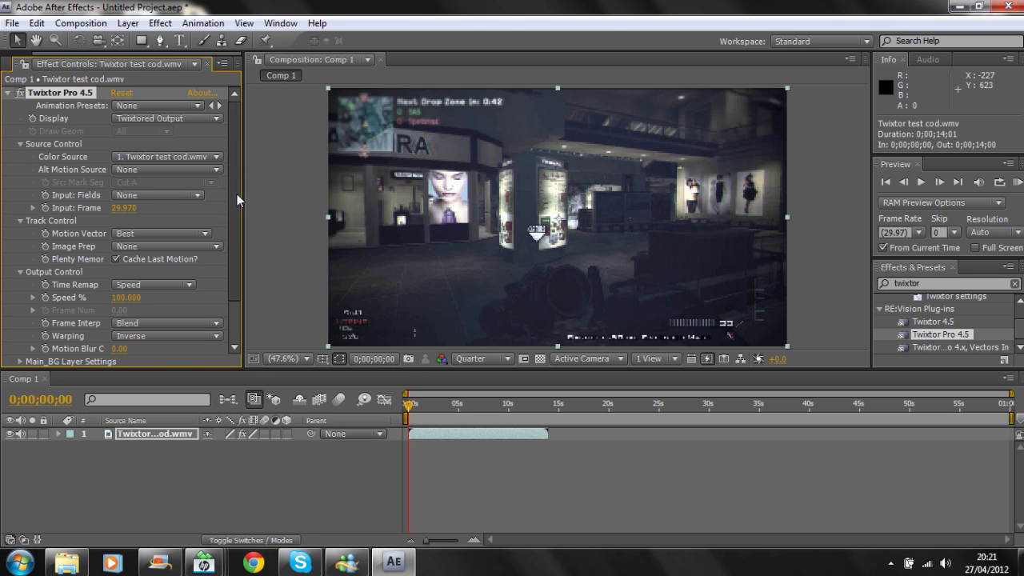
click(126, 210)
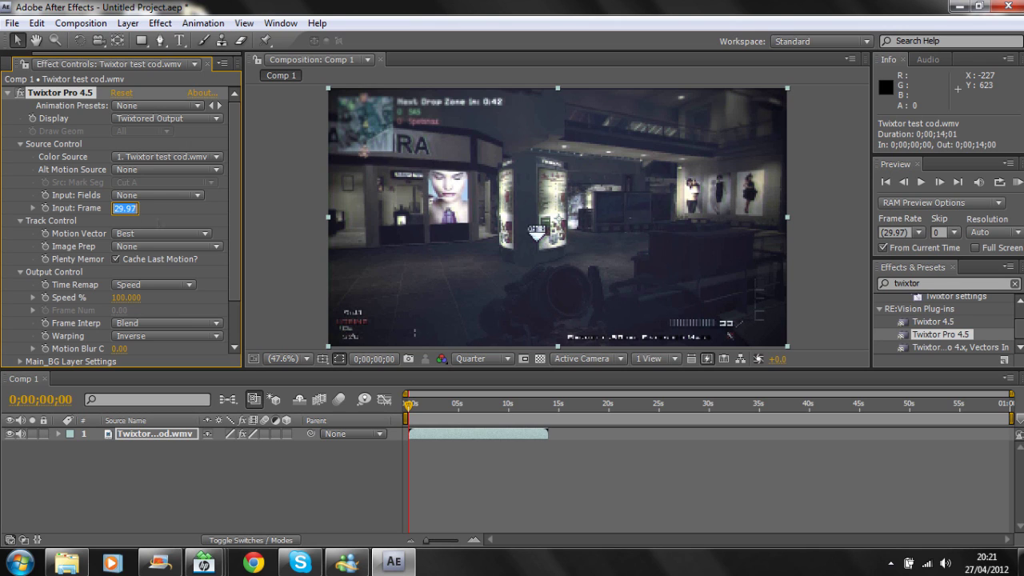
text(59)
click(200, 221)
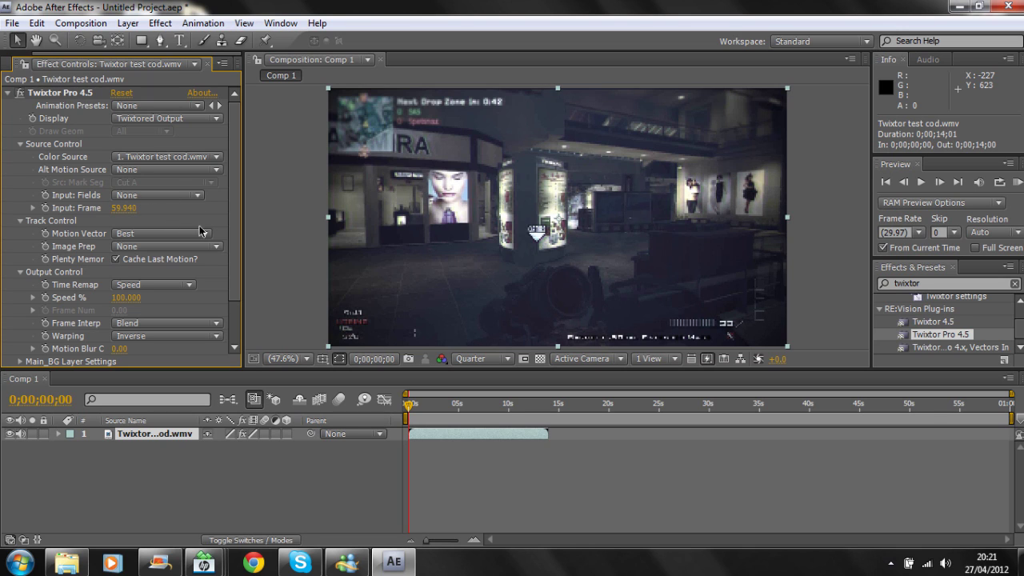
Set Image Prep to Contrast/Edge Enhance and Frame Interp to Motion Weighted Blend
click(200, 248)
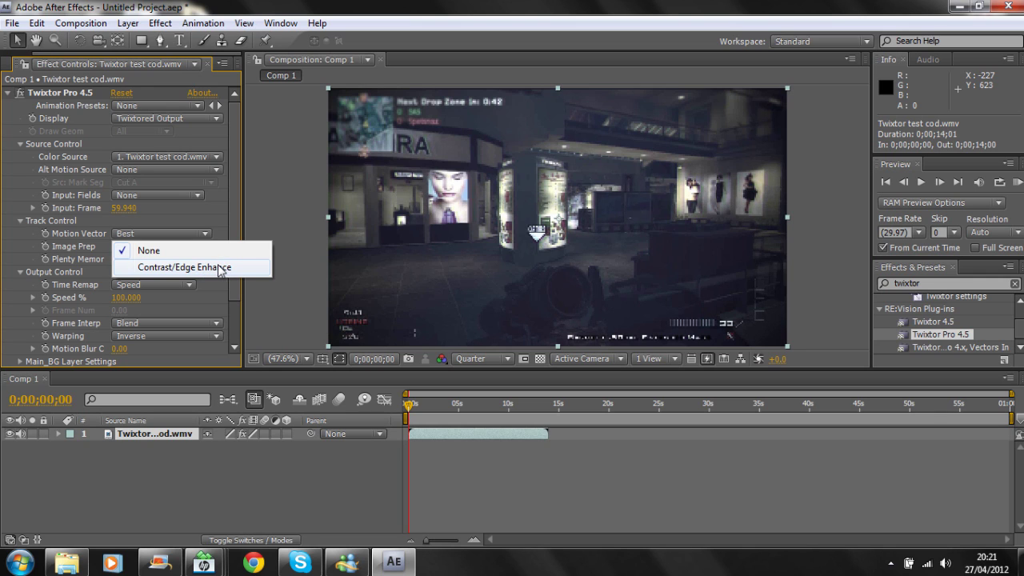
click(221, 269)
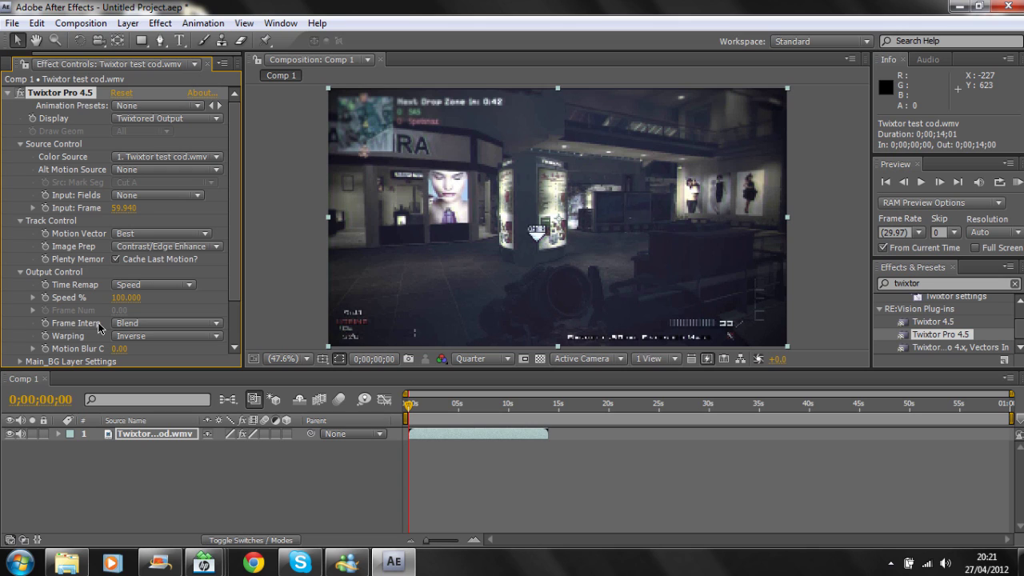
click(141, 325)
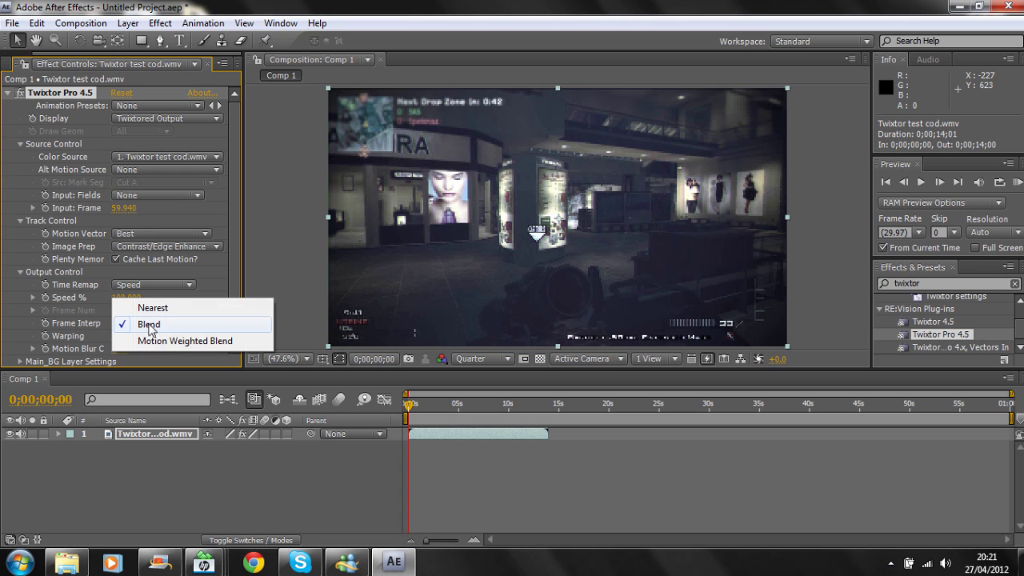
click(232, 342)
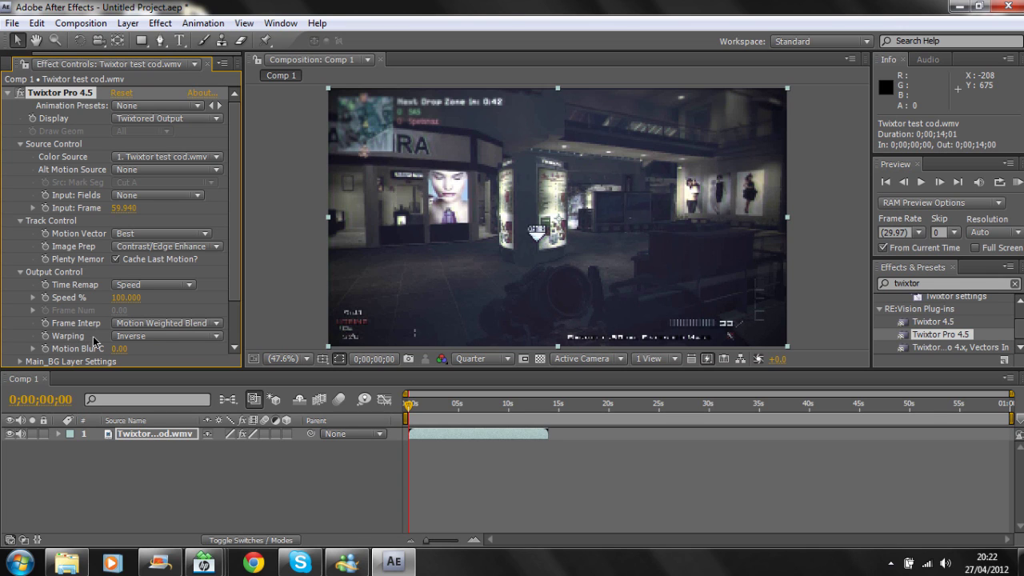
Set Twixtor warping to Inverse w/ Smart Blend and Main_BG Sens to 60
click(161, 338)
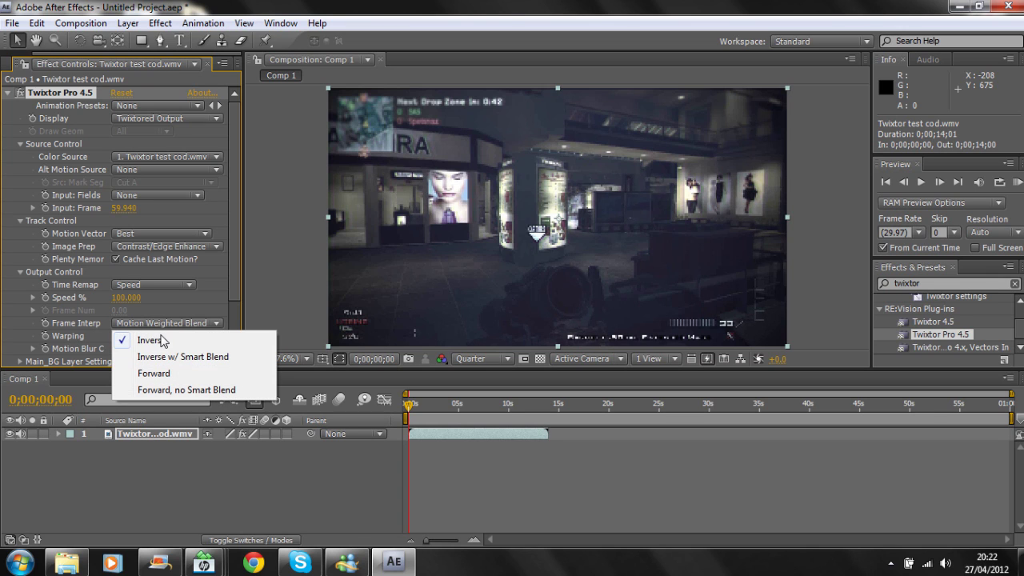
click(213, 361)
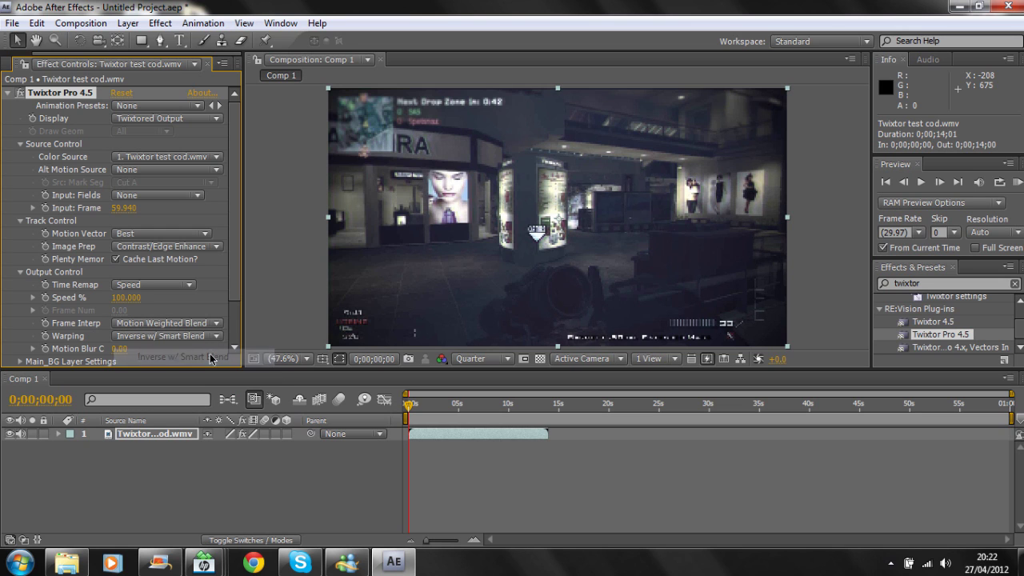
drag(232, 275, 234, 311)
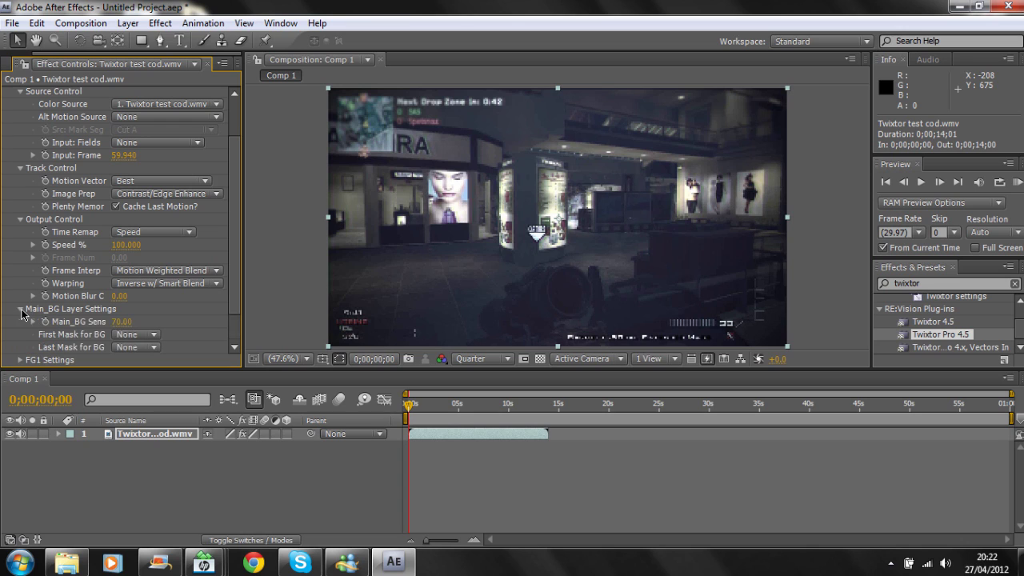
click(121, 321)
text(60)
Set FG1 Motion Sensitivity to 60 and the FG1 Matte Channel to Alpha
click(20, 308)
click(20, 321)
scroll(20, 322, down, 1)
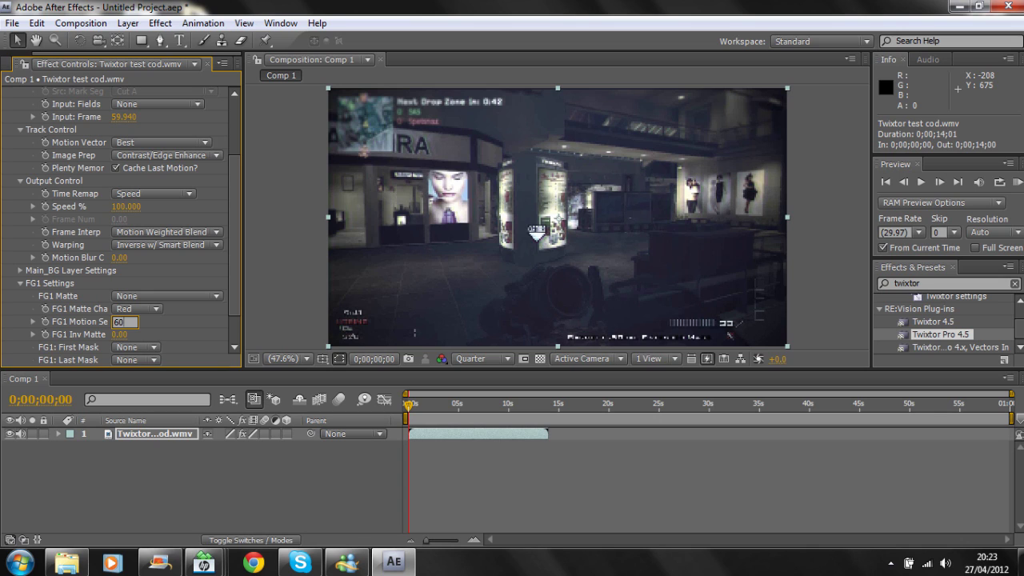
key(Return)
click(144, 312)
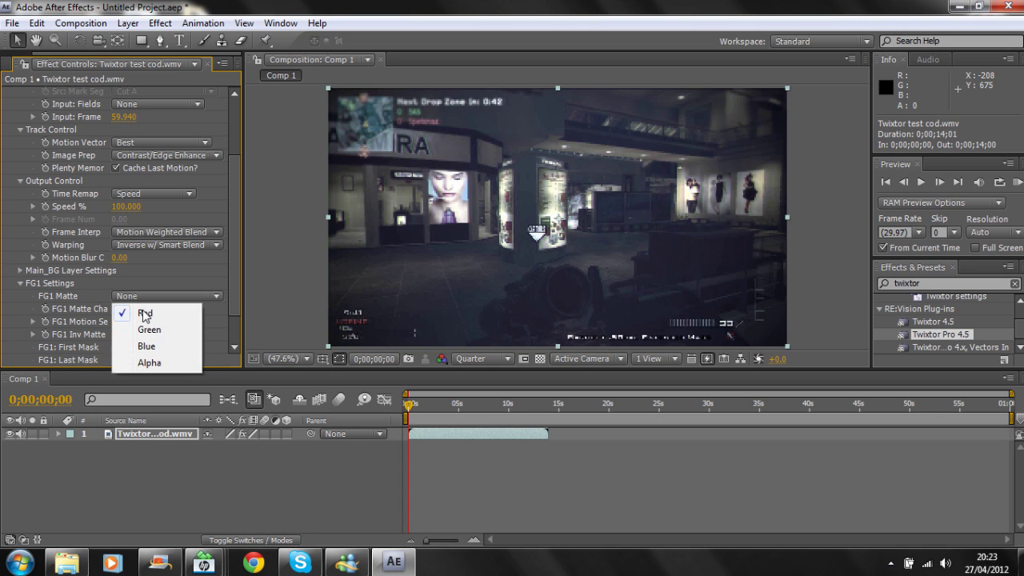
click(152, 362)
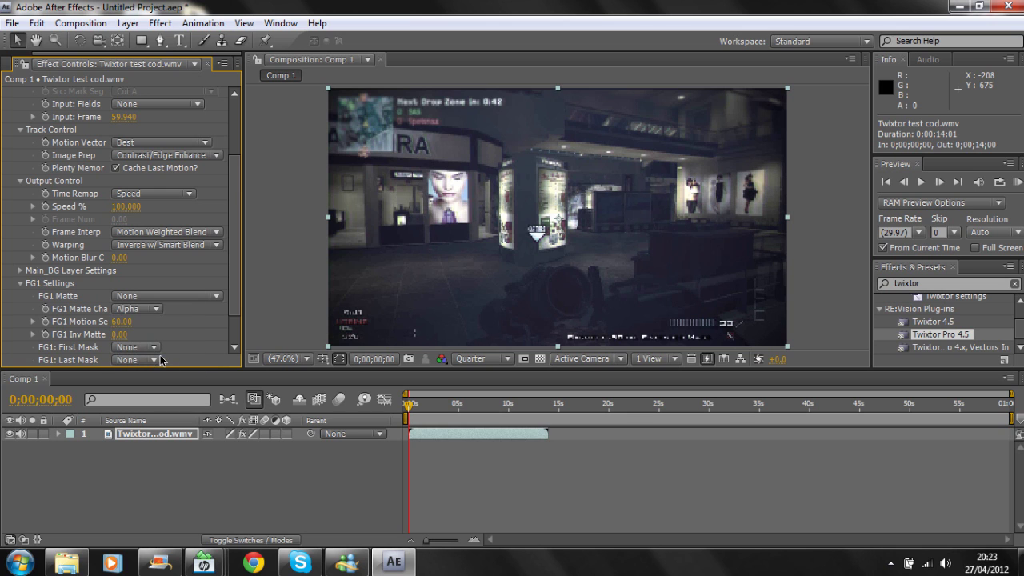
drag(235, 292, 232, 207)
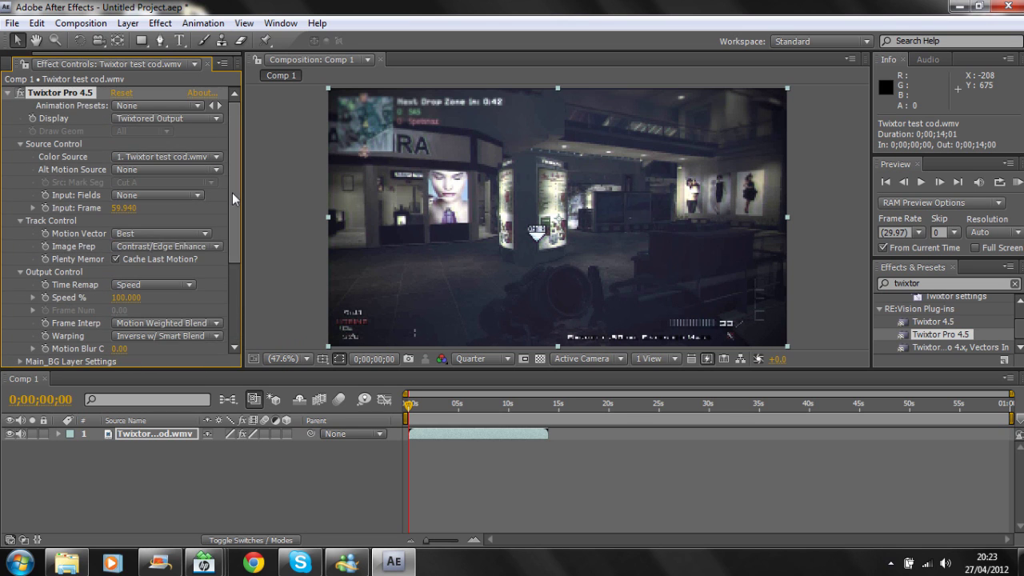
Twirl open the clip layer's Effects > Twixtor Pro 4.5 > Output Control to show Speed %
click(57, 433)
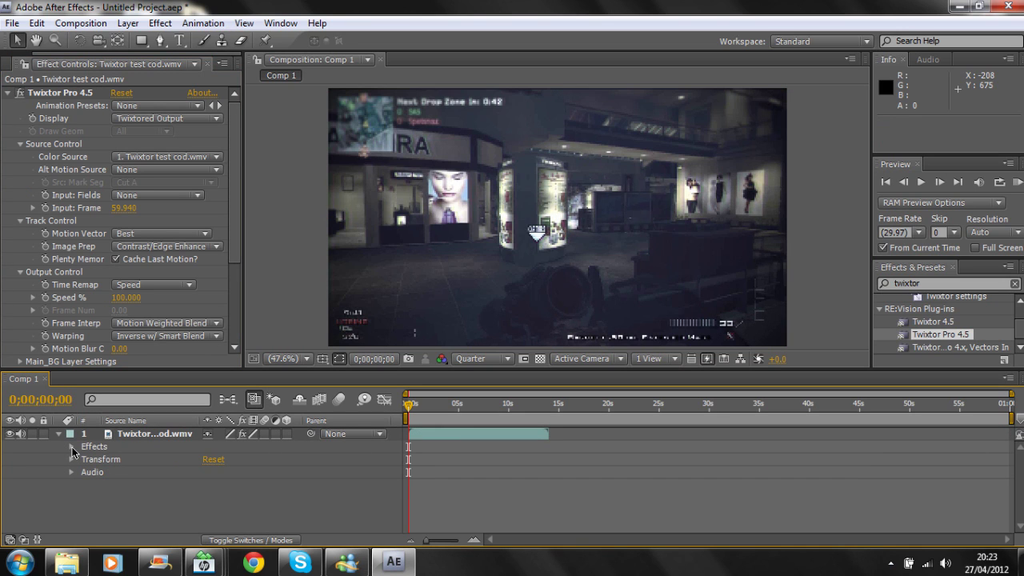
click(72, 448)
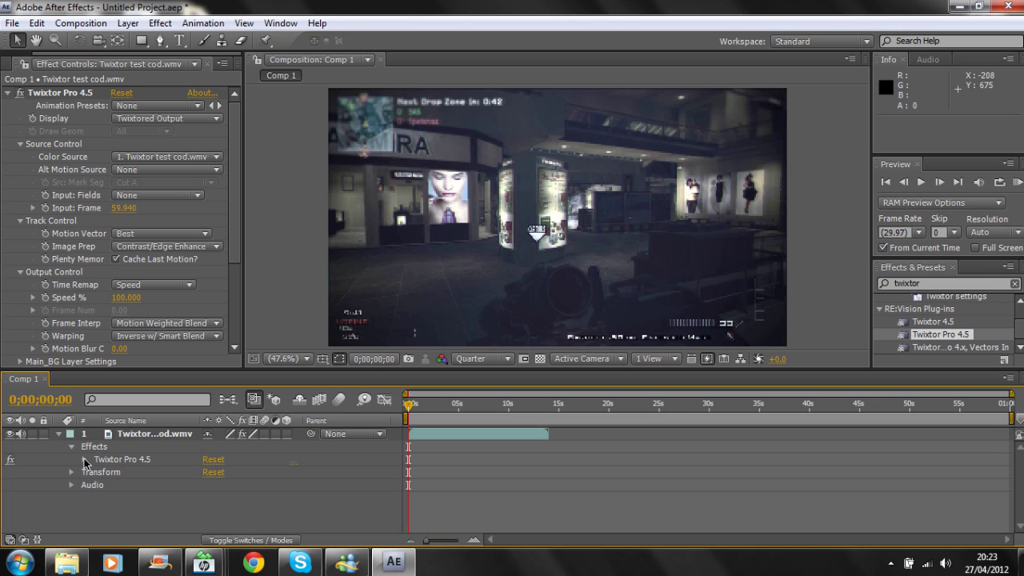
click(84, 460)
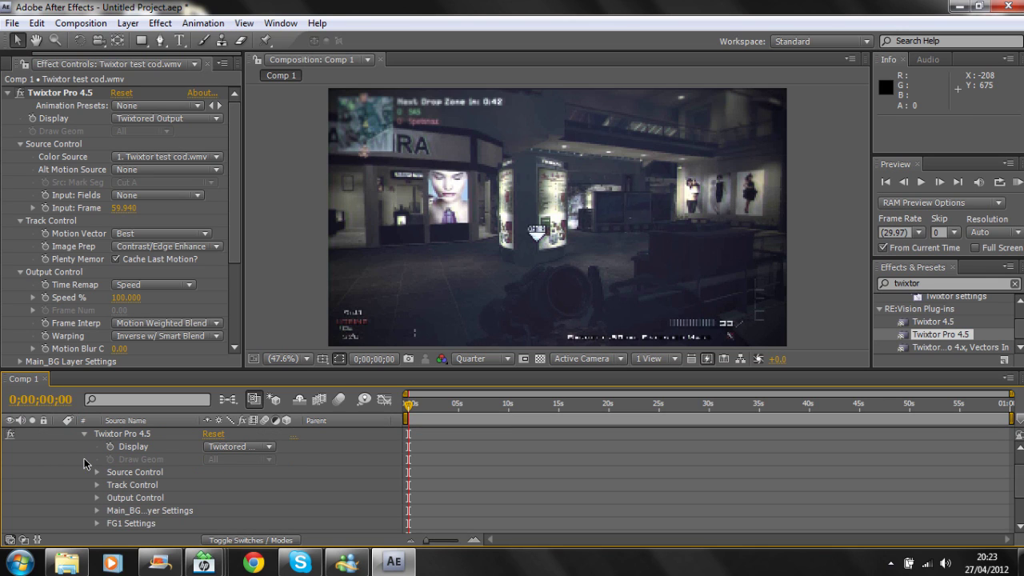
click(96, 498)
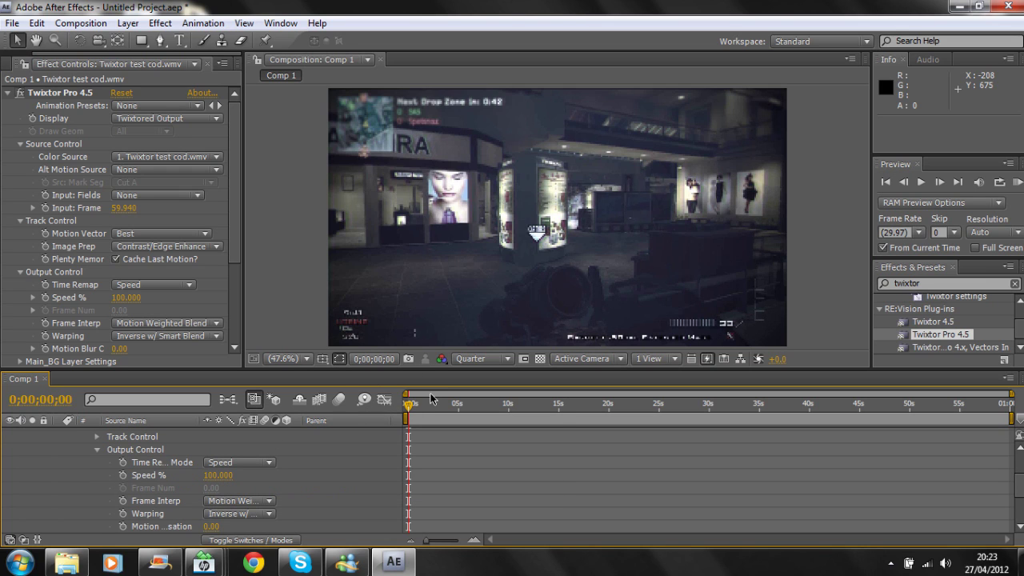
Scrub the playhead back and forth until it settles at 0;00;05;13
drag(409, 405, 467, 406)
click(467, 405)
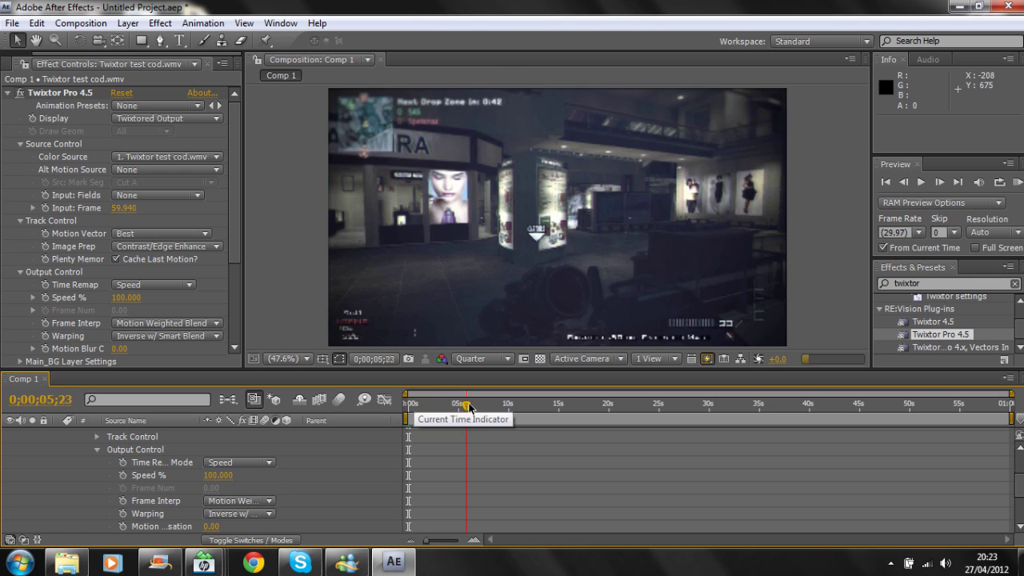
click(461, 406)
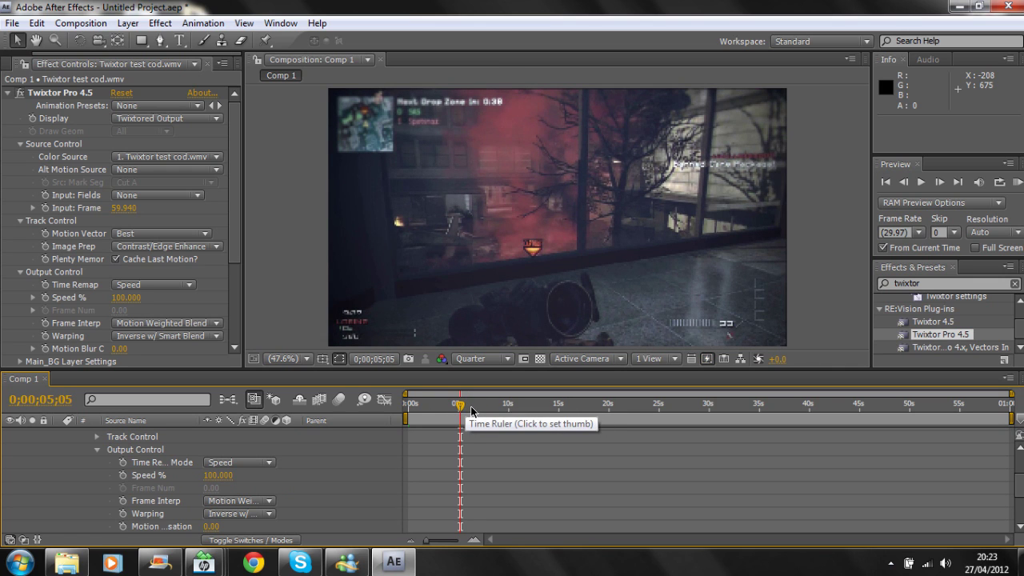
click(471, 406)
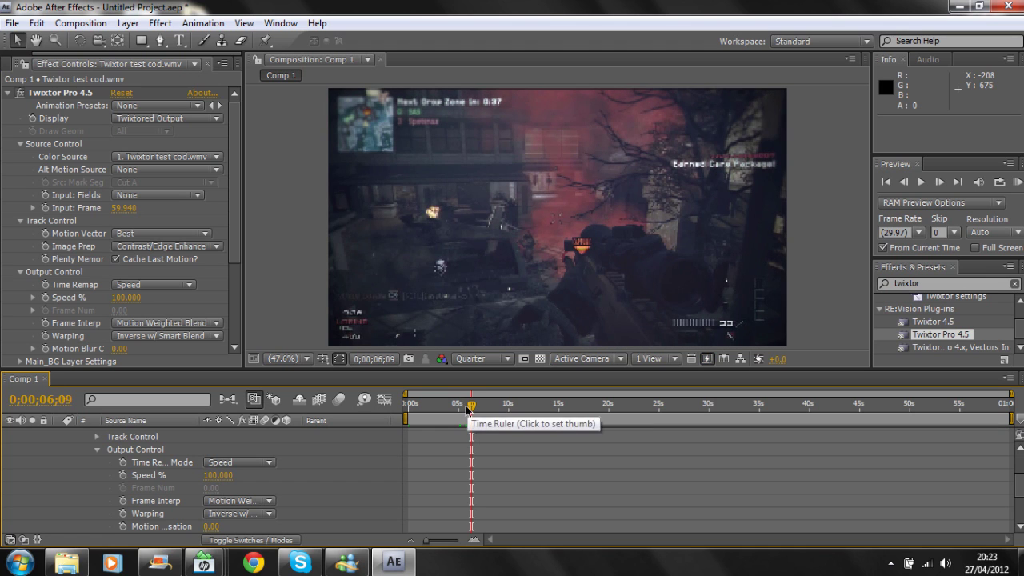
click(468, 408)
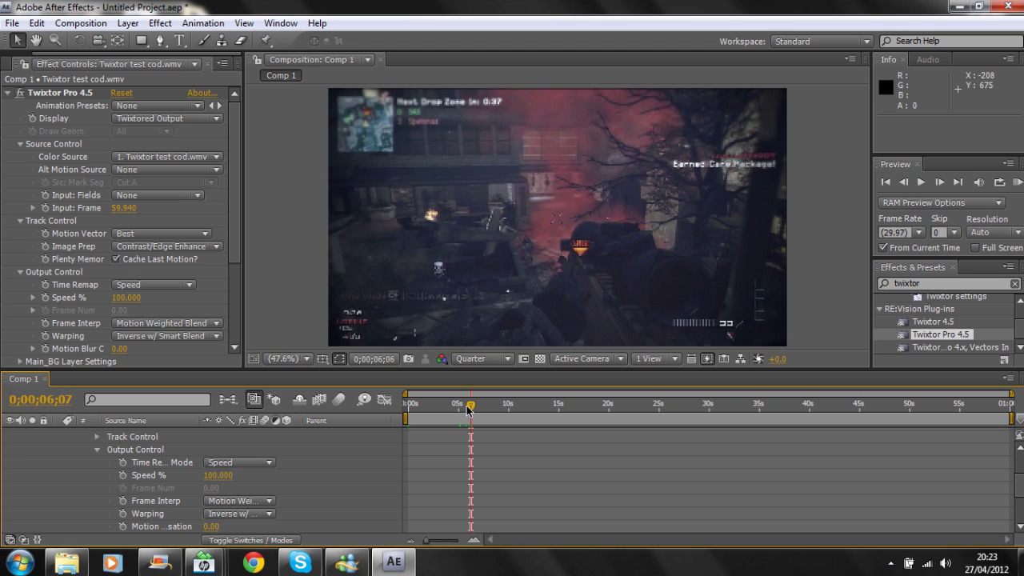
click(469, 408)
click(469, 409)
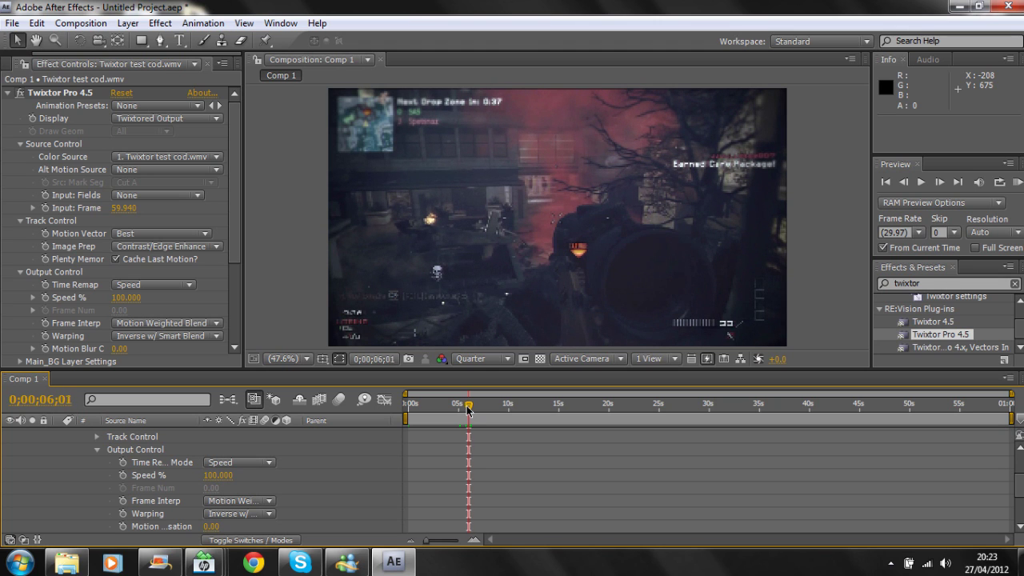
drag(468, 408, 467, 409)
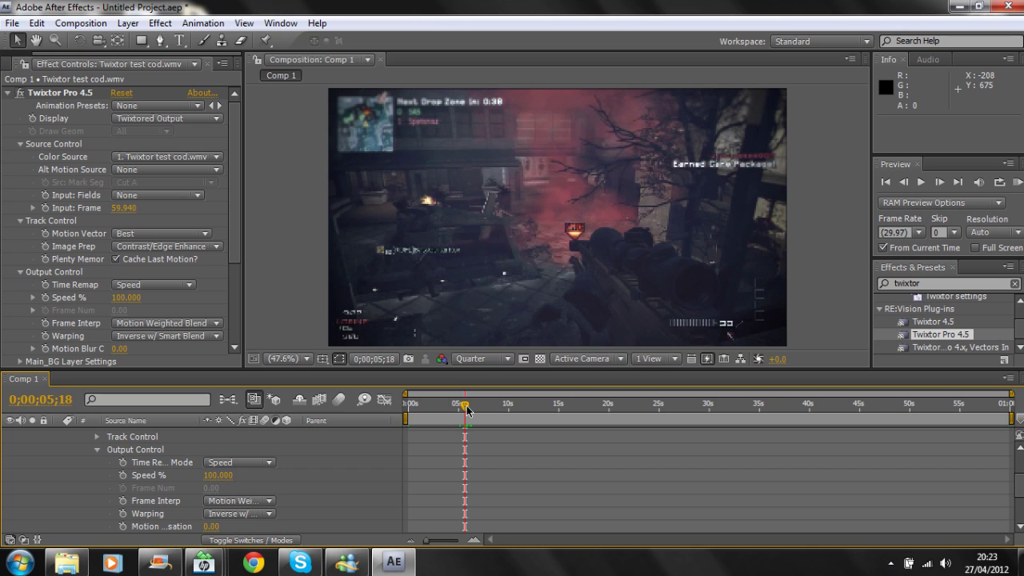
drag(467, 409, 467, 409)
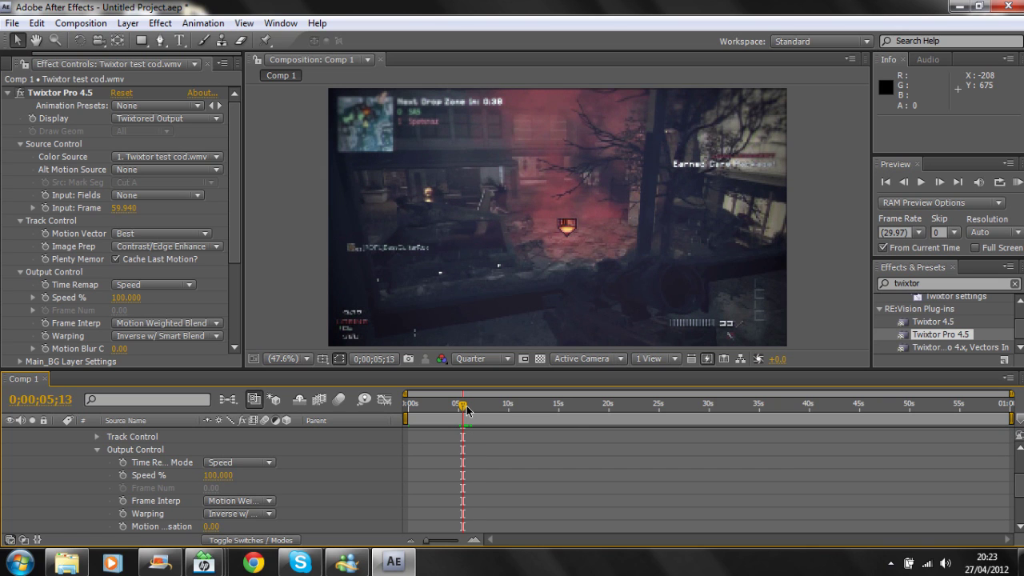
Keyframe Speed % down to 10 at 0;00;05;13 and back to 100 at 0;00;06;26
click(123, 476)
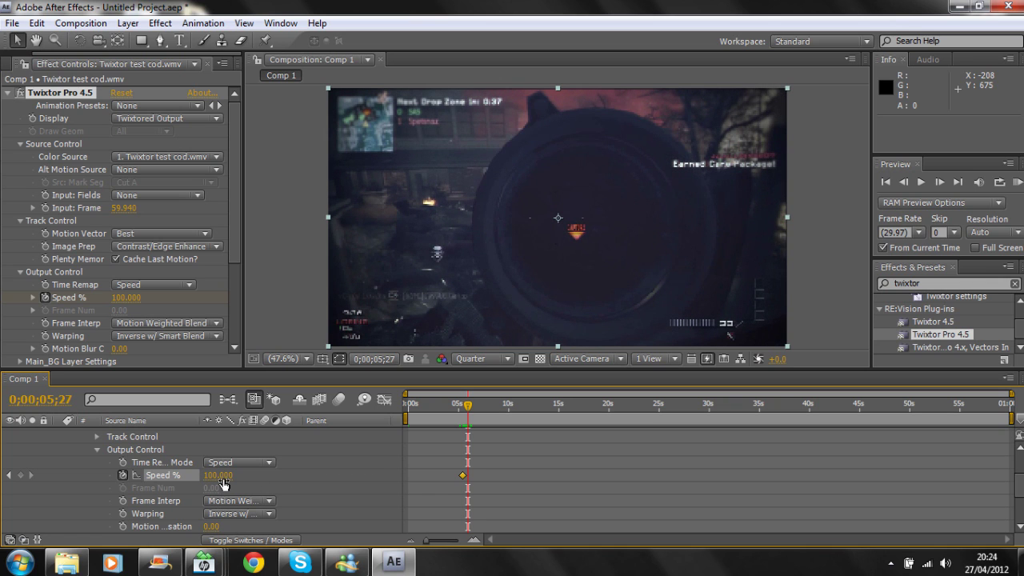
drag(223, 483, 215, 478)
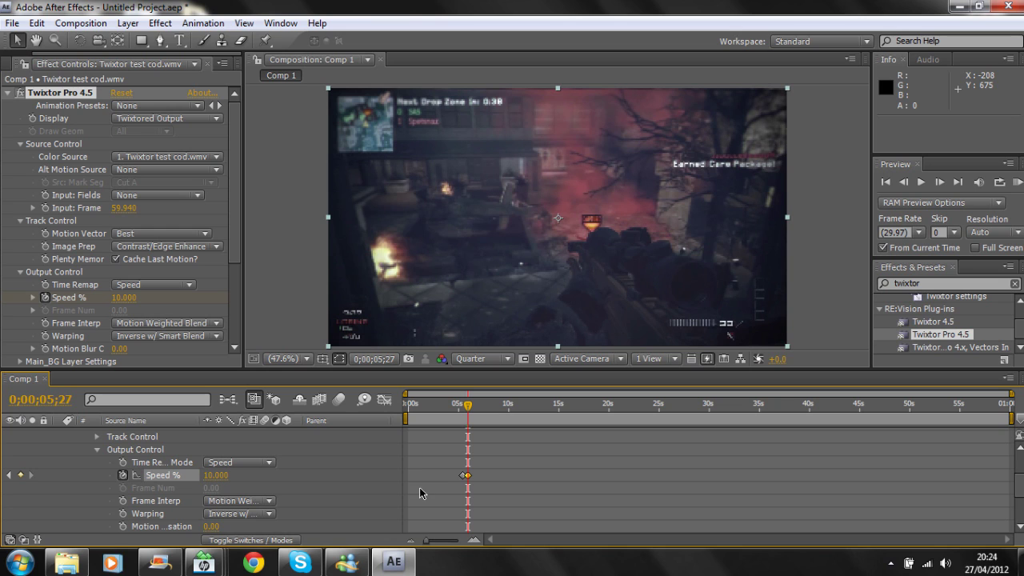
key(space)
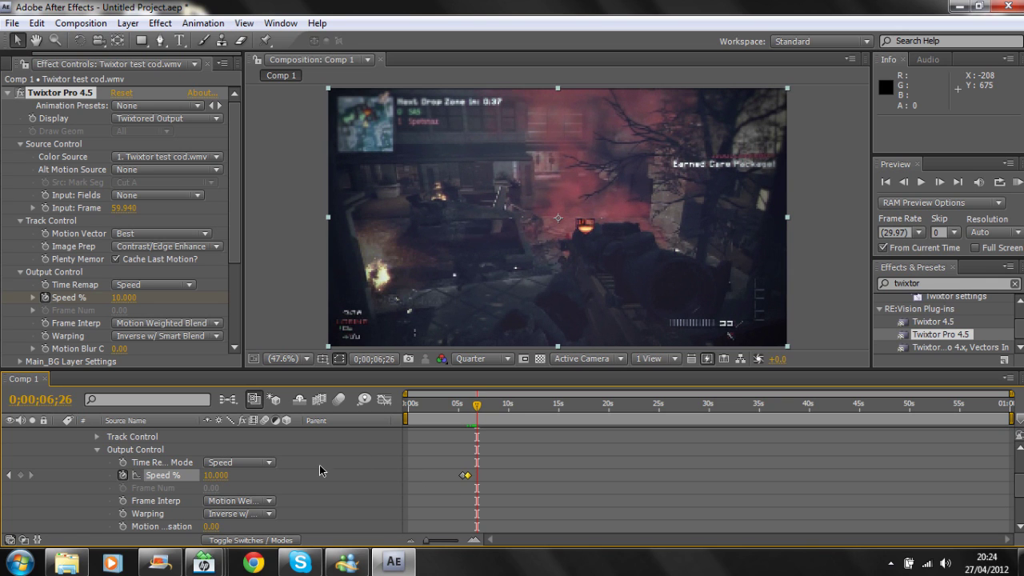
drag(216, 477, 216, 477)
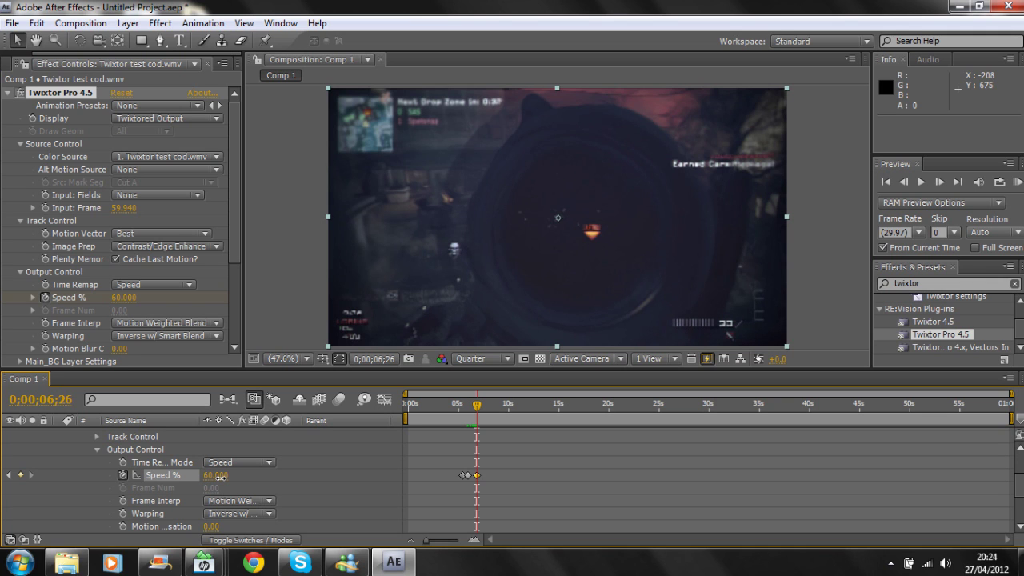
drag(218, 477, 226, 477)
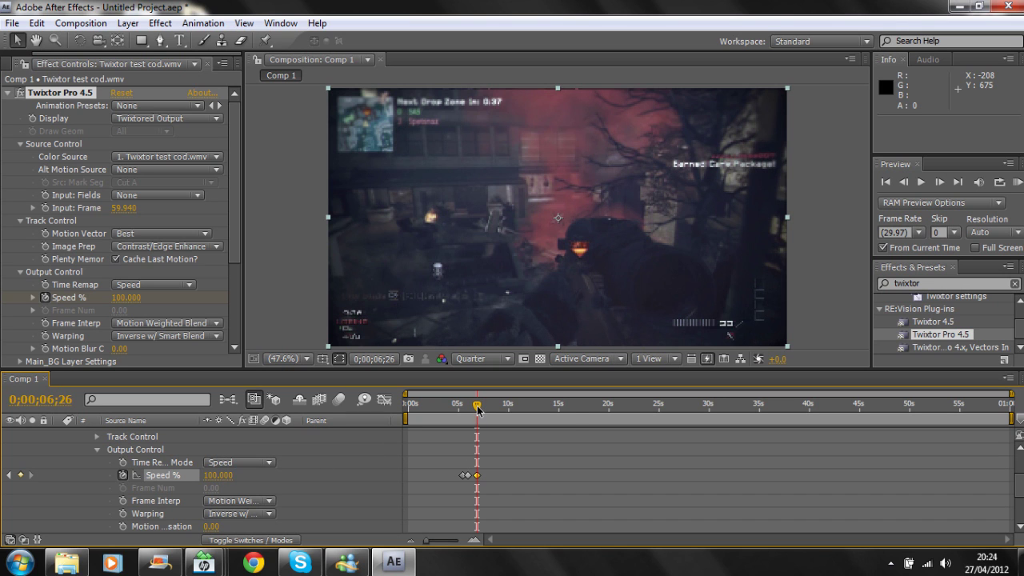
Set a Twixtor Pro Speed % keyframe of 10 at the kill frame, 0;00;06;08
drag(478, 409, 468, 409)
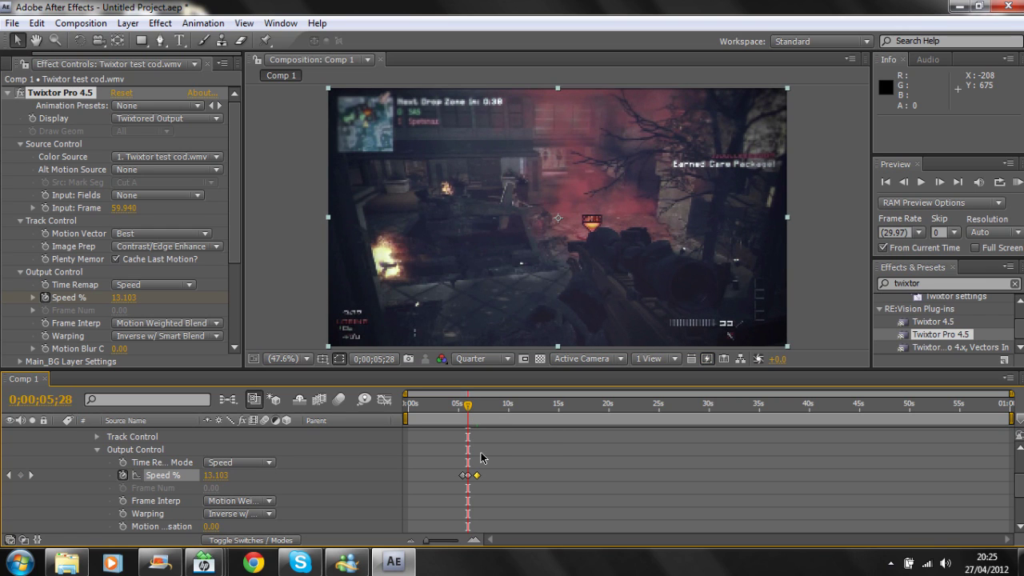
key(Page_Down)
key(Page_Down)
key(Page_Down)
key(Page_Down)
key(Page_Down)
key(Page_Down)
key(Page_Down)
key(Page_Down)
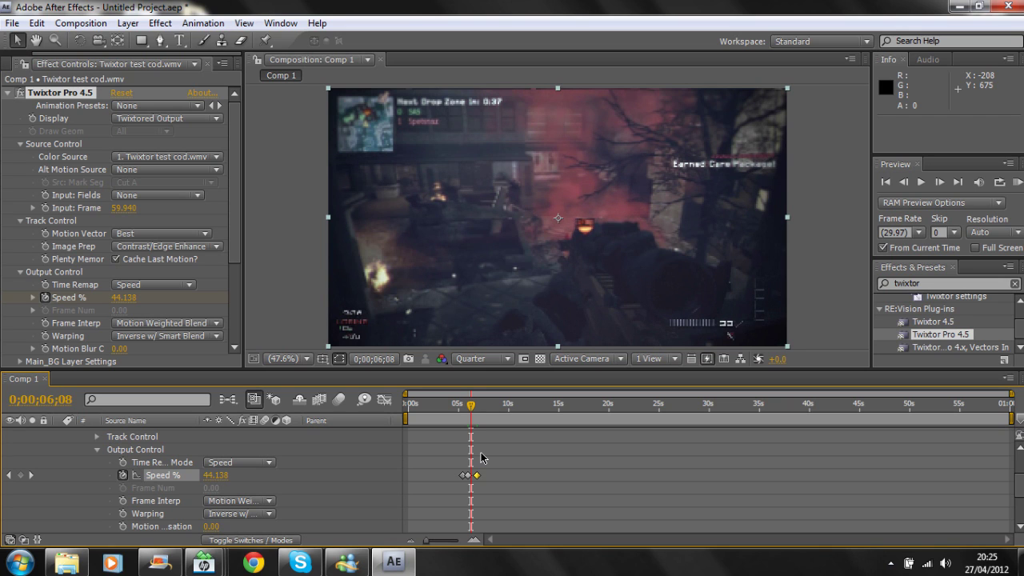
key(Page_Down)
key(Page_Down)
key(Page_Down)
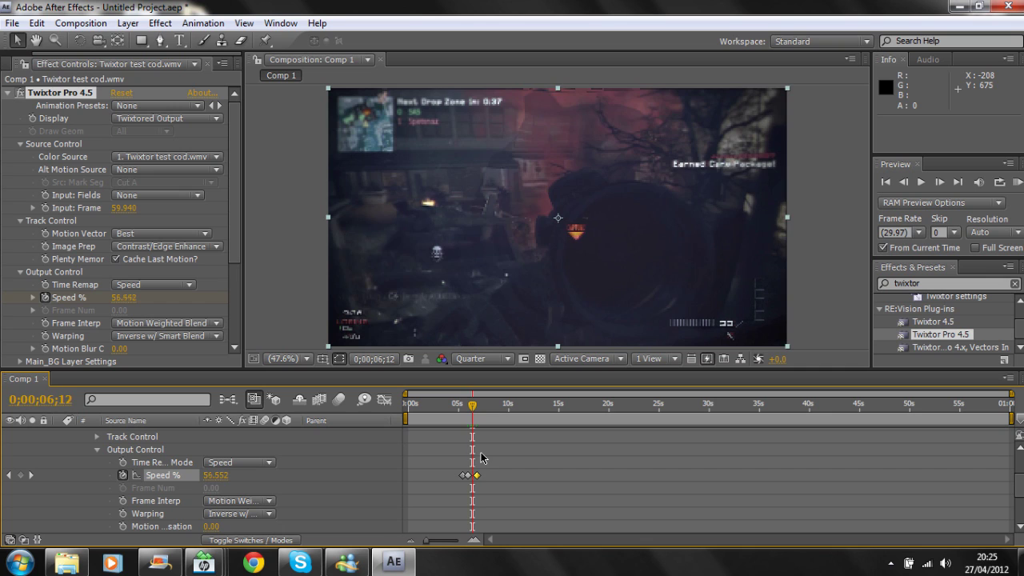
key(Page_Up)
key(Page_Up)
key(Page_Up)
key(Page_Up)
click(217, 475)
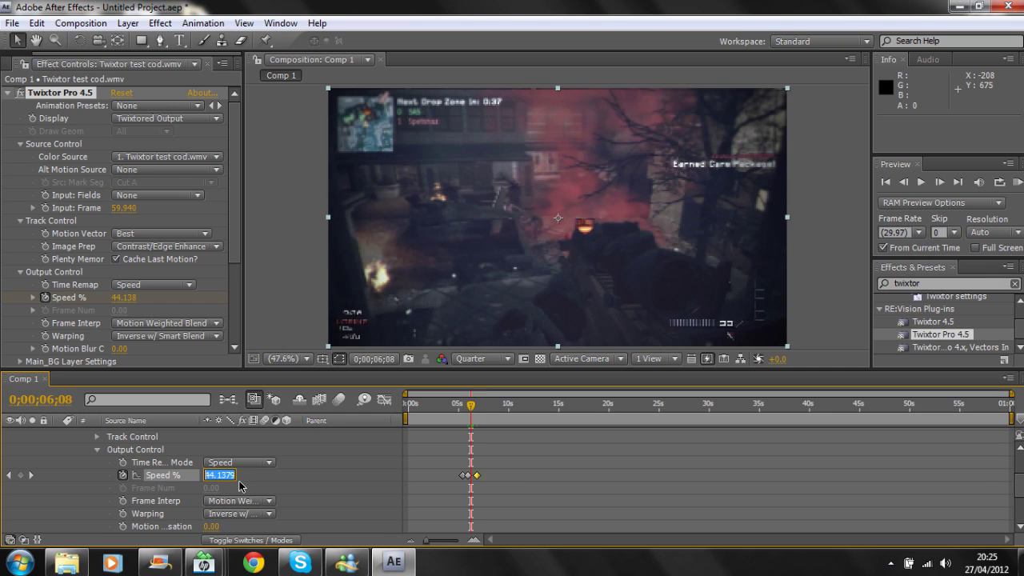
text(10)
key(Return)
Scrub back and forth through the speed ramp to check the slowdown to 10%
drag(472, 407, 465, 411)
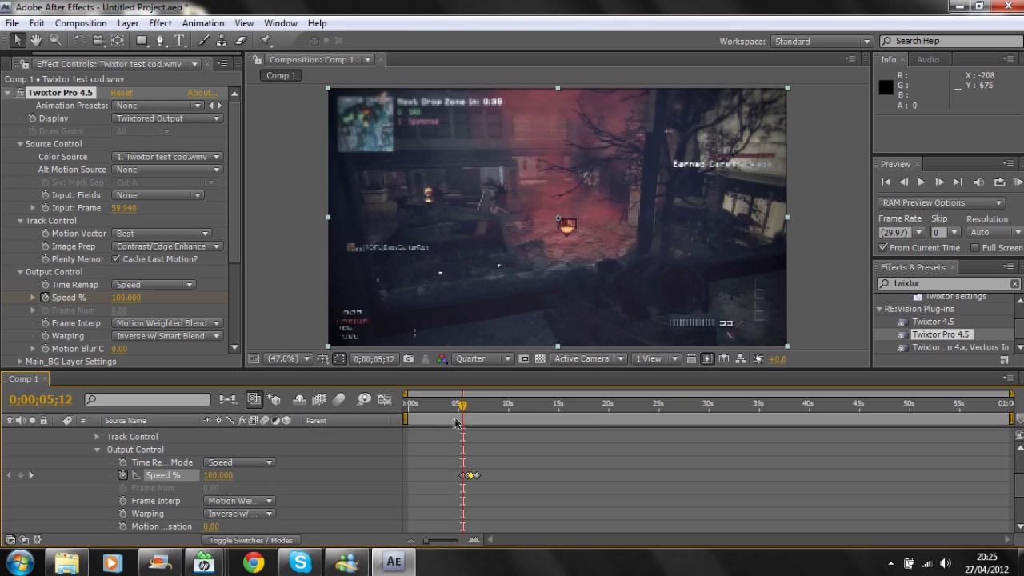
drag(463, 410, 470, 411)
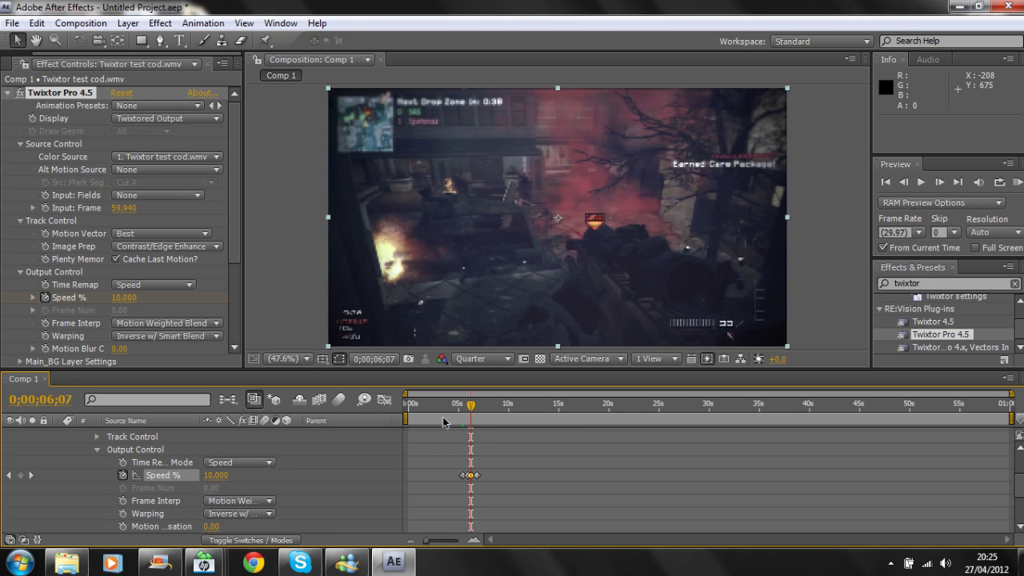
drag(473, 410, 467, 412)
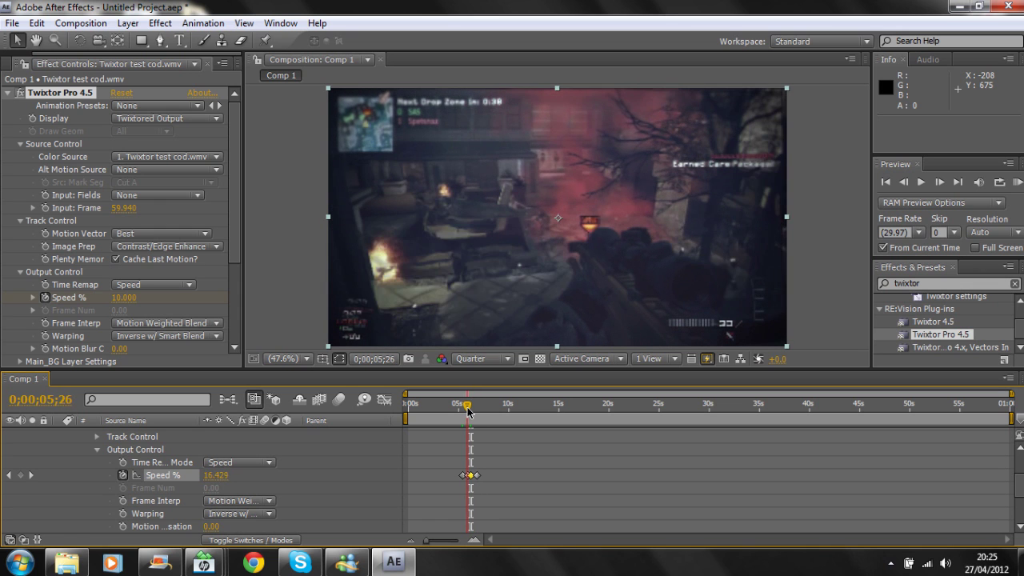
drag(467, 412, 452, 410)
Move the current time to 0;00;03;25 and check the Window menu without changes
click(446, 407)
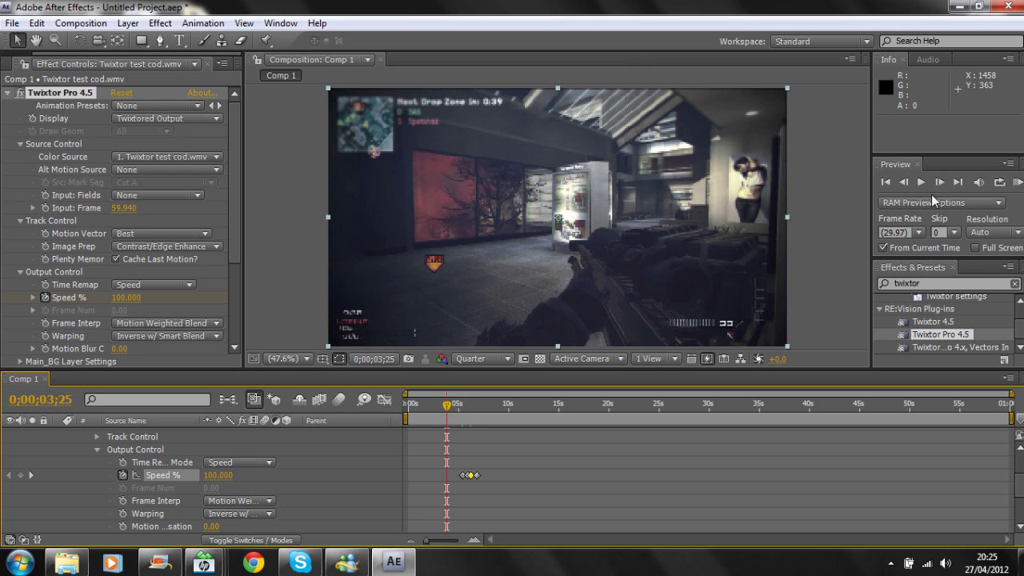
click(281, 24)
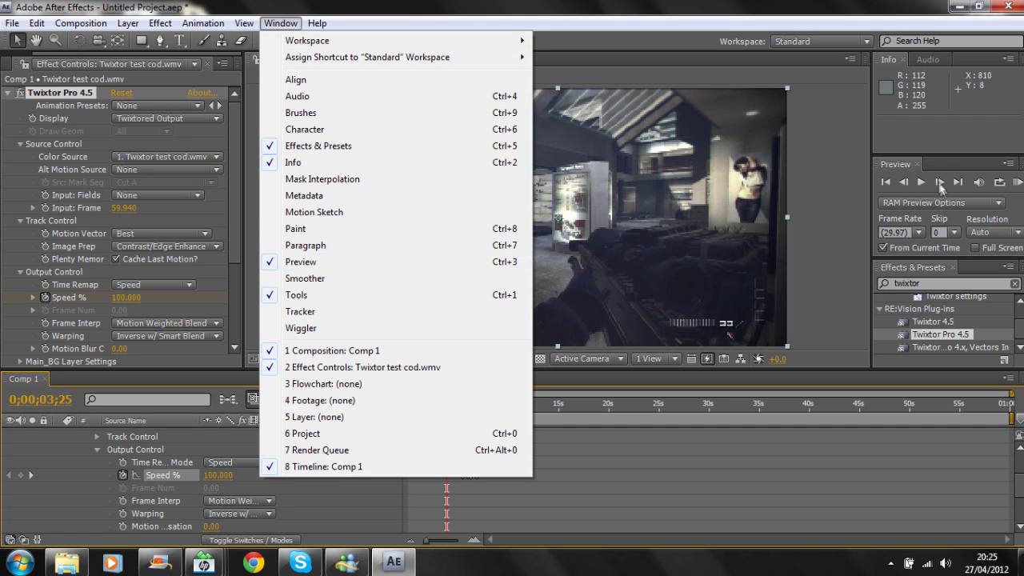
click(944, 158)
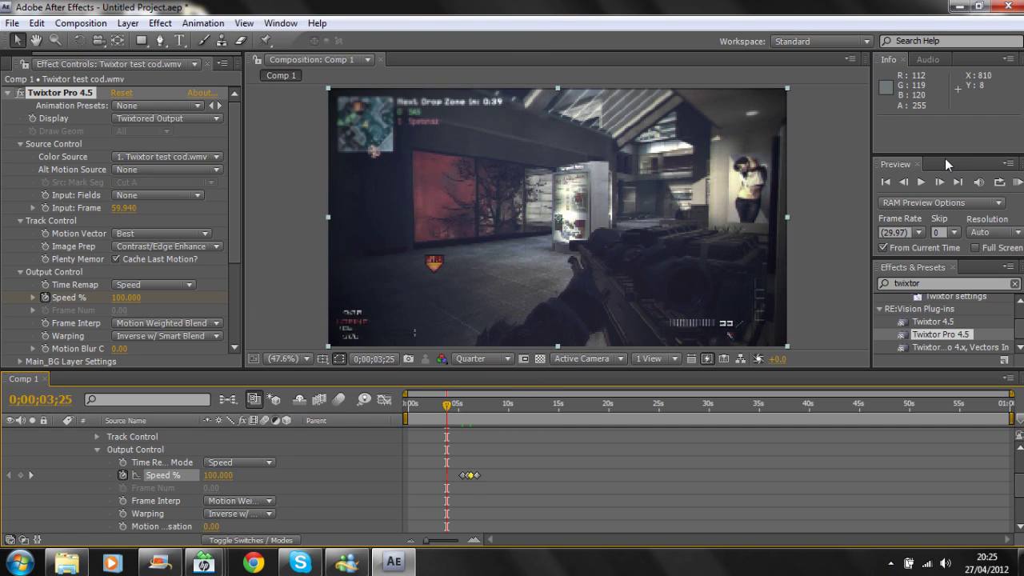
Turn on From Current Time in RAM Preview Options, keeping 29.97 fps and the standard option set
click(977, 249)
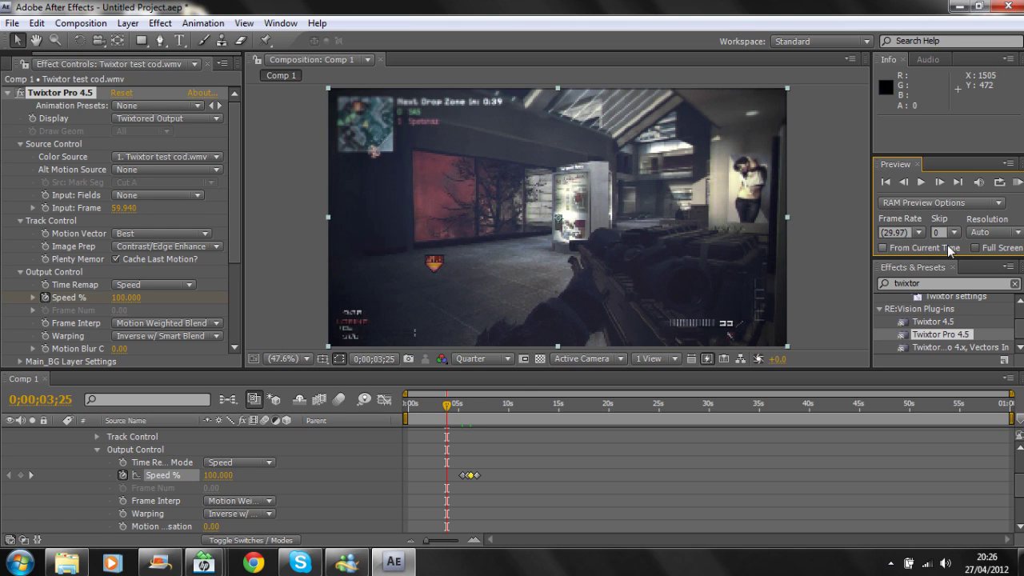
click(883, 248)
click(917, 231)
click(919, 229)
click(959, 200)
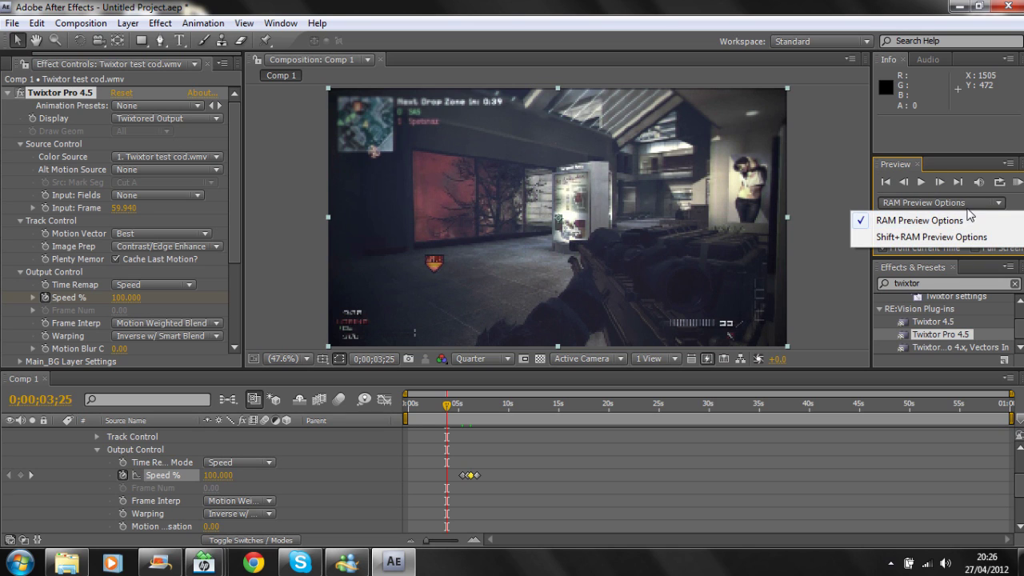
click(1005, 203)
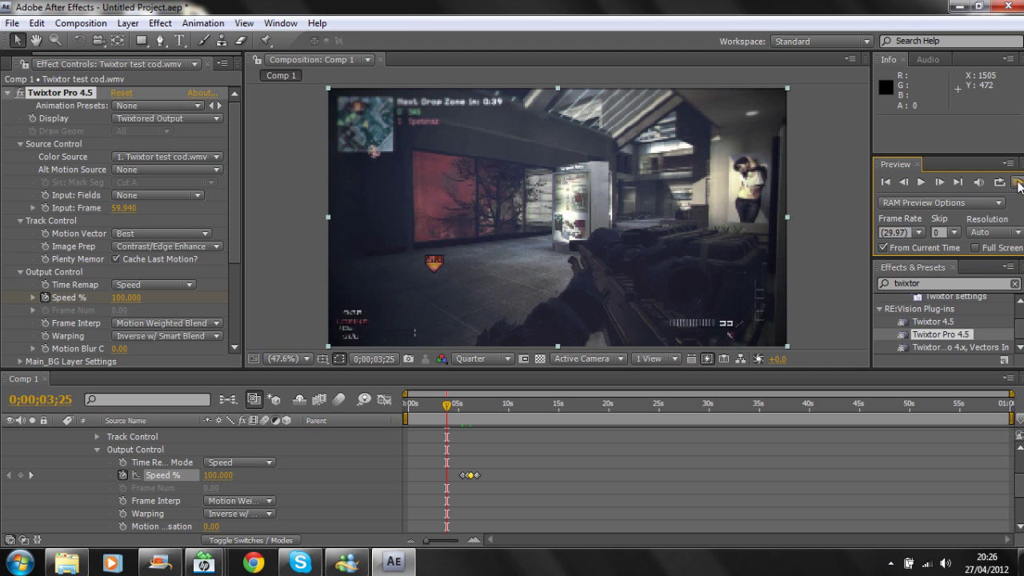
Run a RAM preview from 0;00;03;25, then restart it from 0;00;04;08 with audio muted
click(1017, 182)
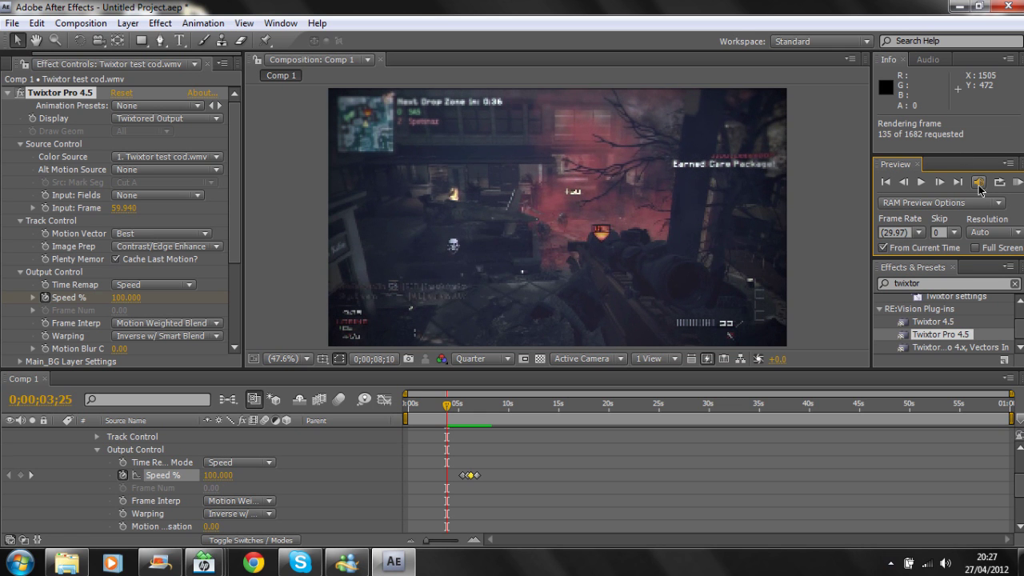
click(979, 185)
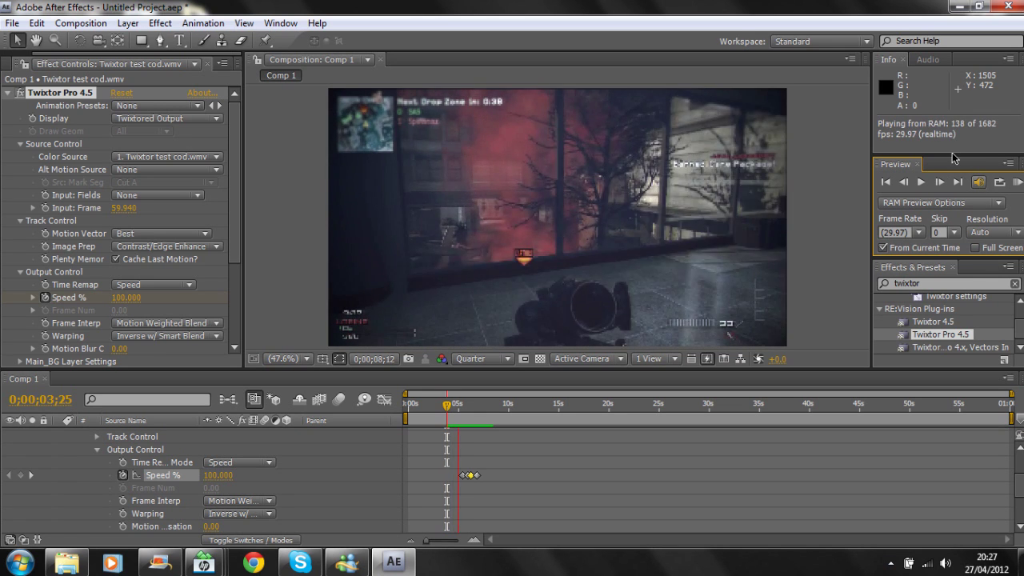
click(953, 154)
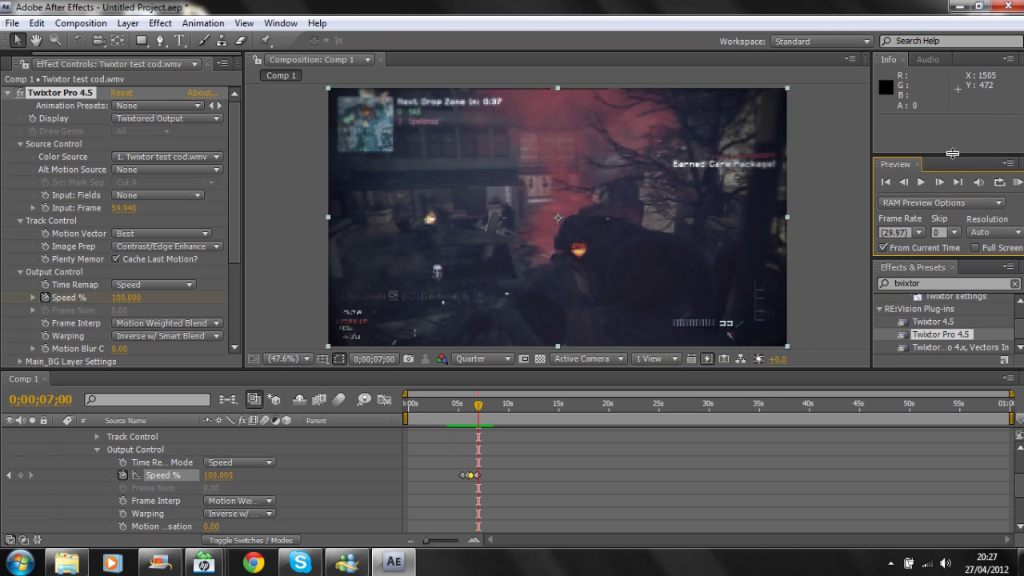
drag(478, 416, 451, 417)
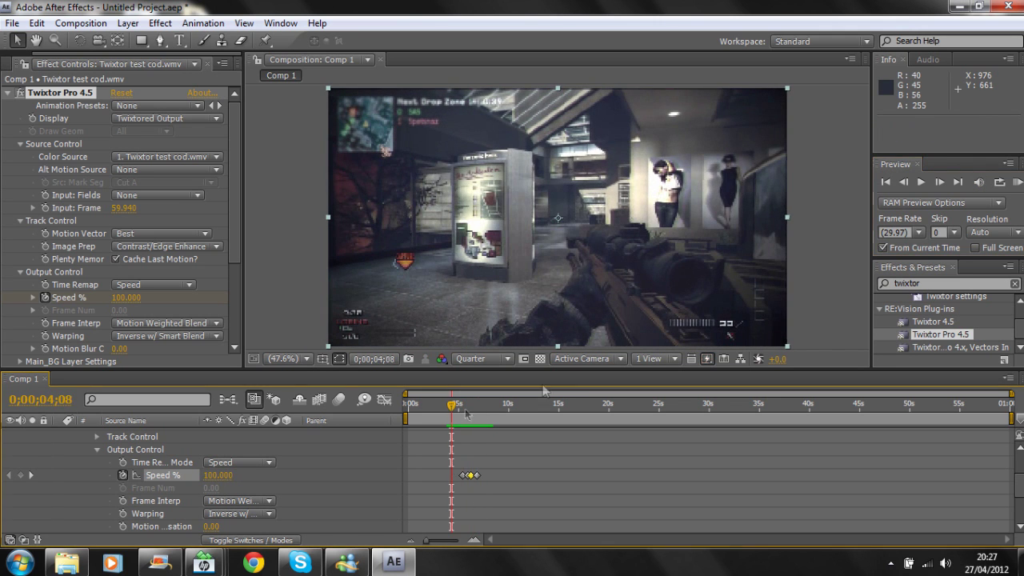
click(977, 182)
click(1018, 182)
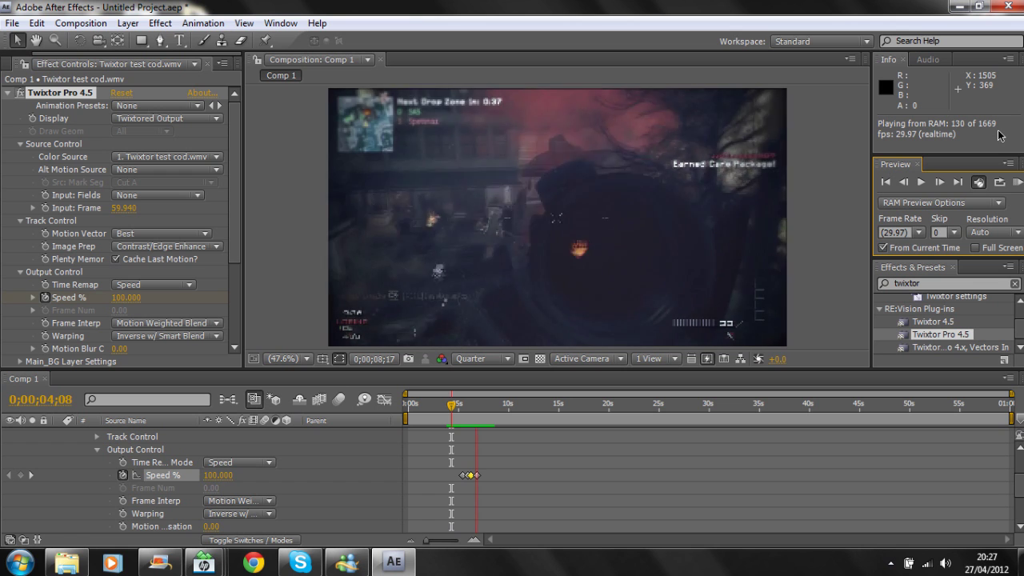
Stop the preview, return to about 0;00;04;02, enlarge the Preview panel, and change the loop mode
key(space)
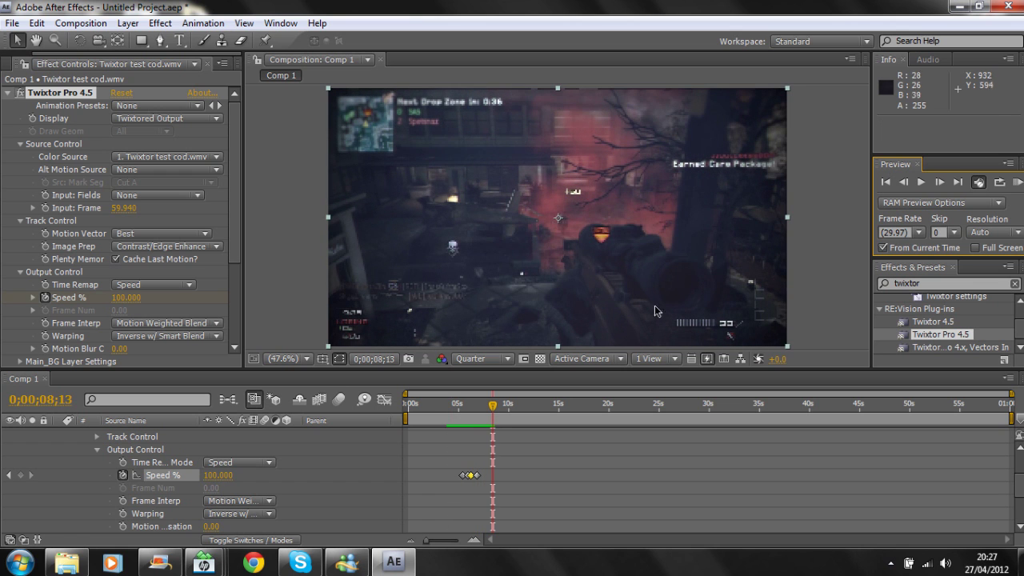
drag(493, 405, 448, 410)
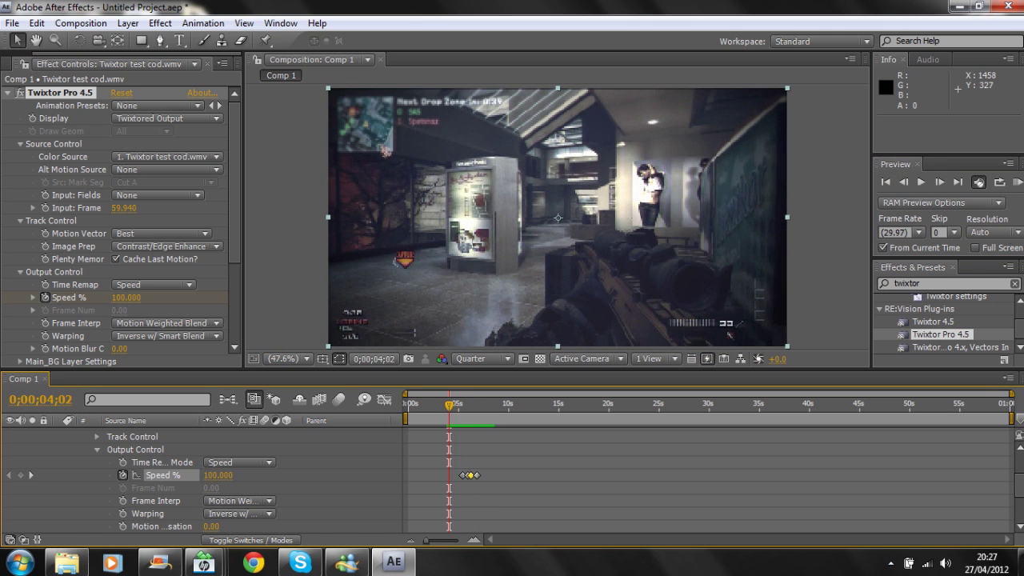
drag(983, 257, 991, 275)
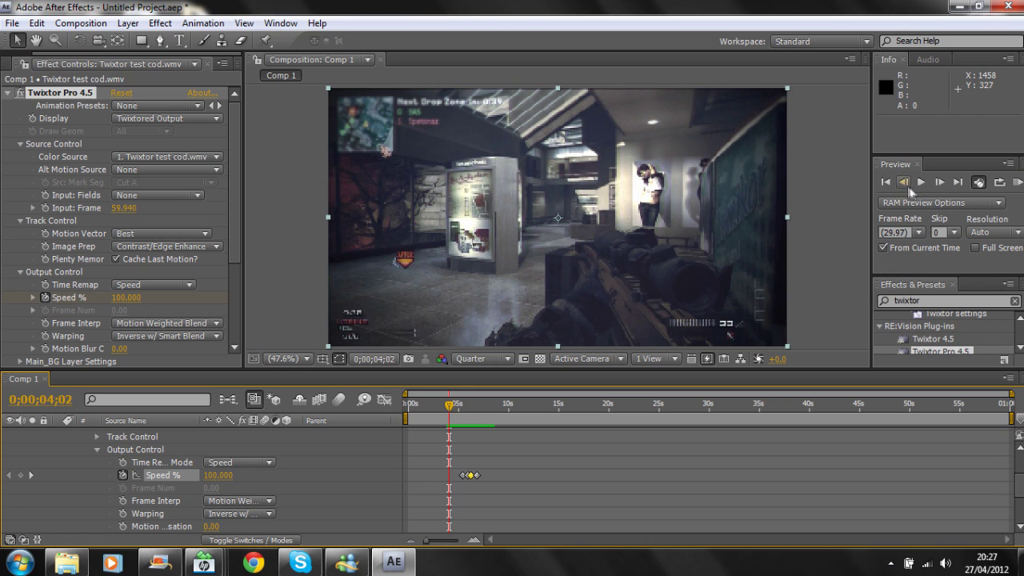
click(1000, 183)
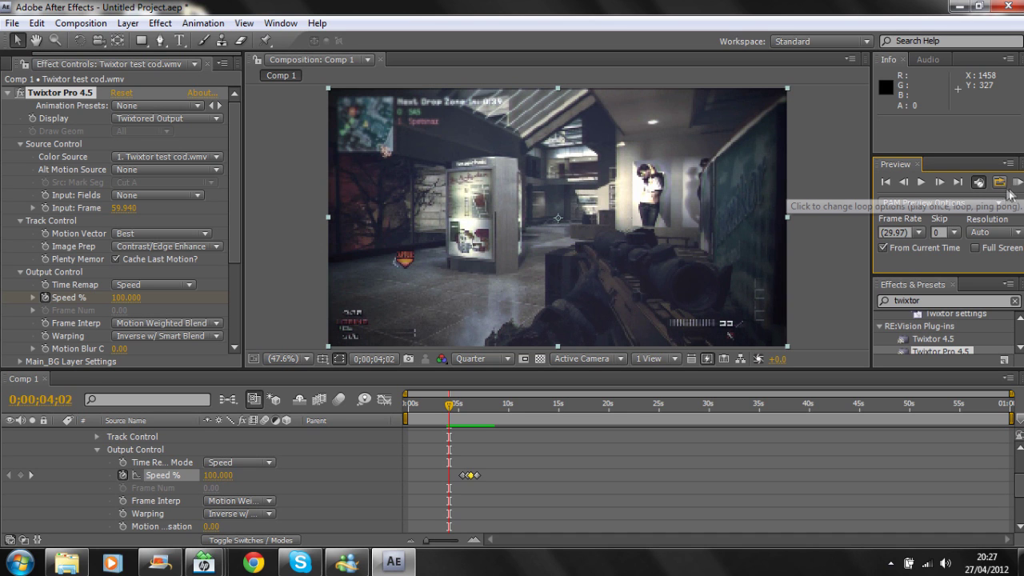
Render and play a RAM preview of the slow-motion kill, stop it, and scrub back into the slowdown
click(1014, 184)
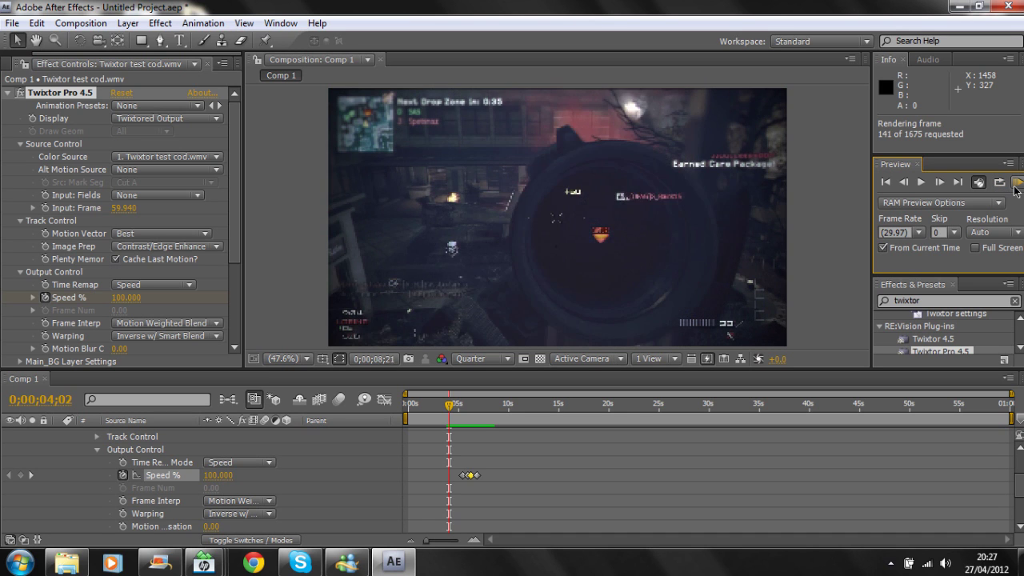
click(1015, 188)
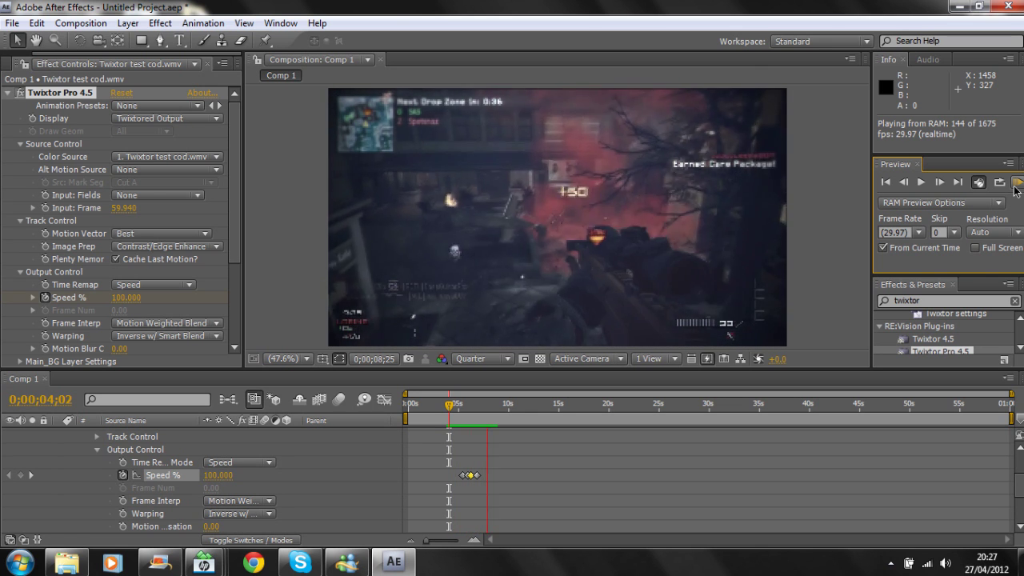
click(642, 372)
drag(494, 406, 450, 414)
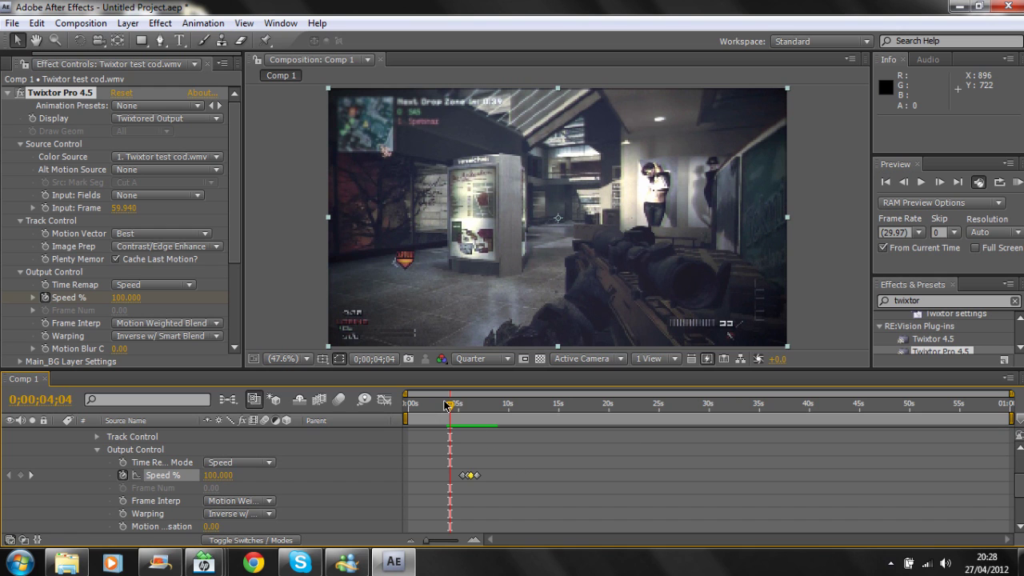
Scrub forward to about 0;00;08;12 through the slowdown, then step back to 0;00;03;29
drag(450, 408, 472, 426)
key(Page_Up)
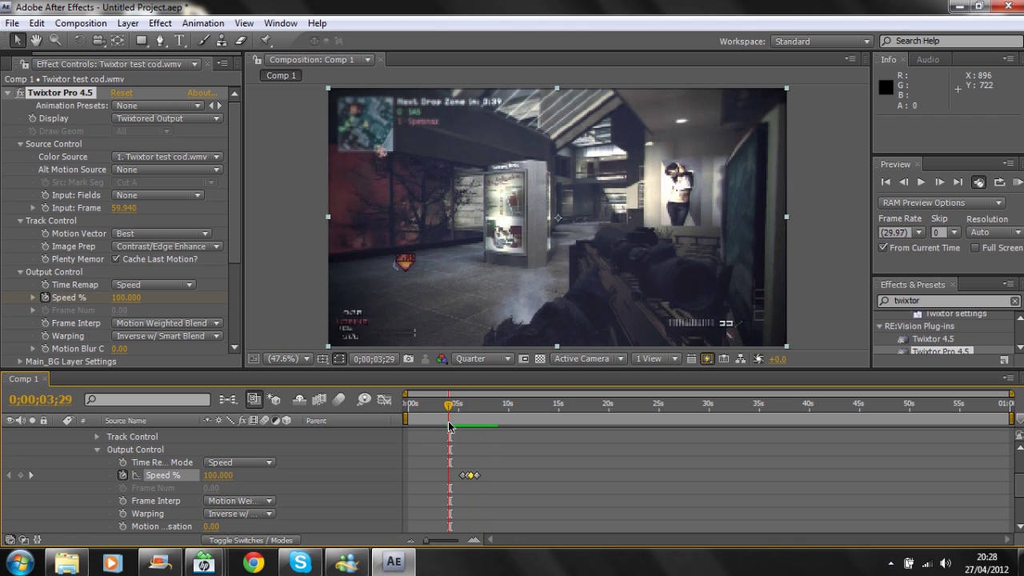